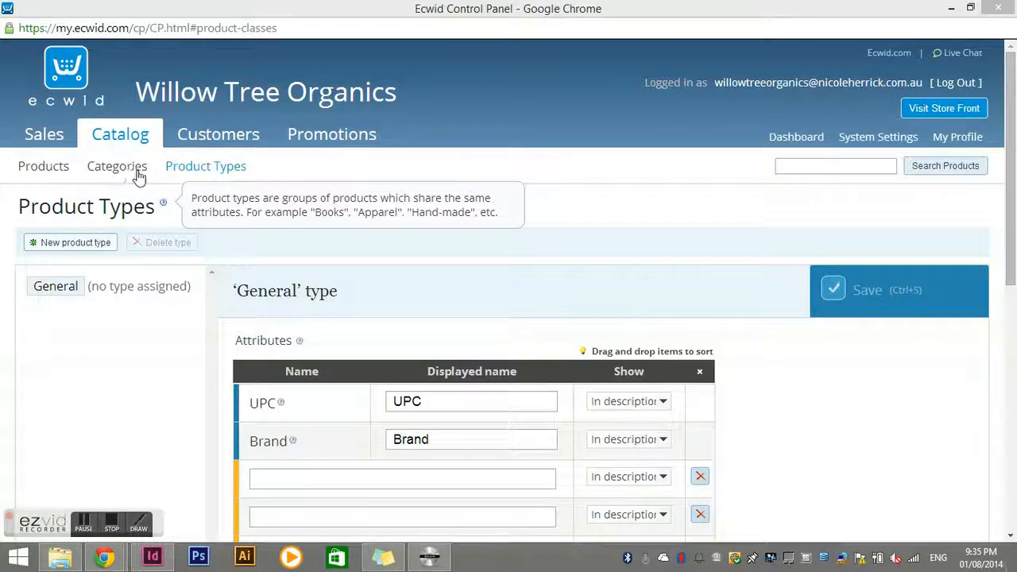
Review the customer list and the discount coupons, including the discount type filter choices, leaving the filter unchanged.
left_click(230, 134)
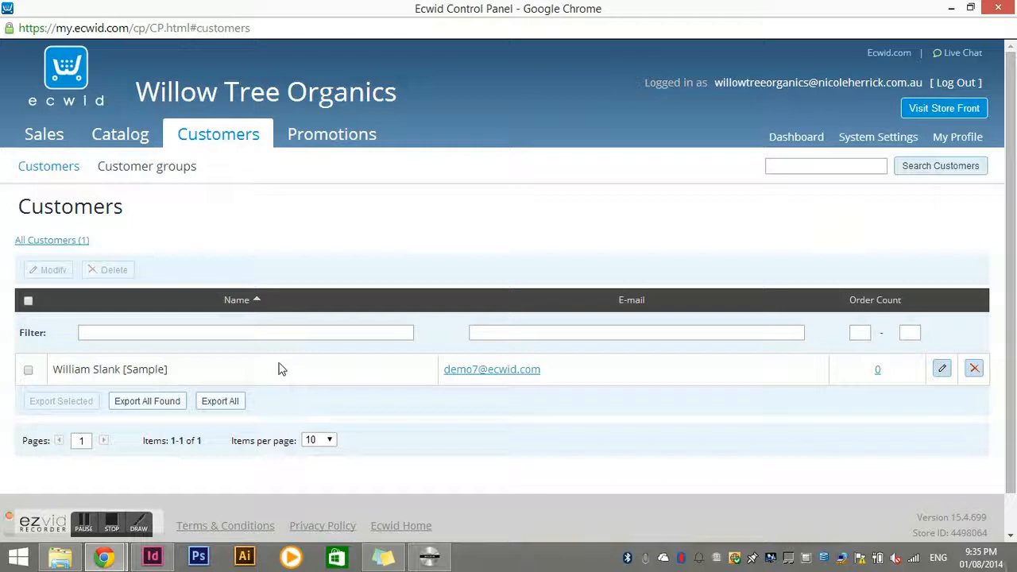
scroll(260, 382, "down", 1)
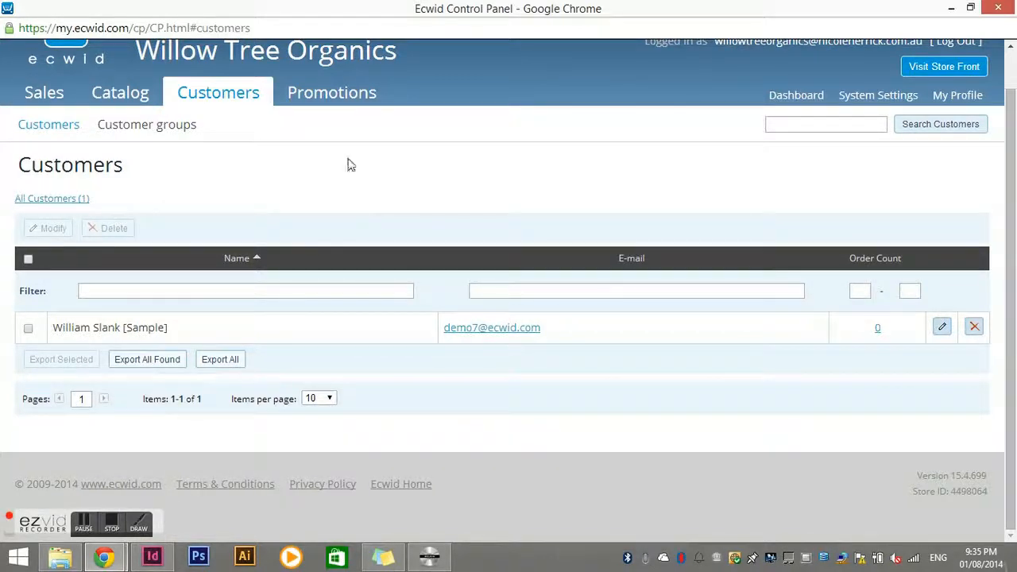
left_click(343, 96)
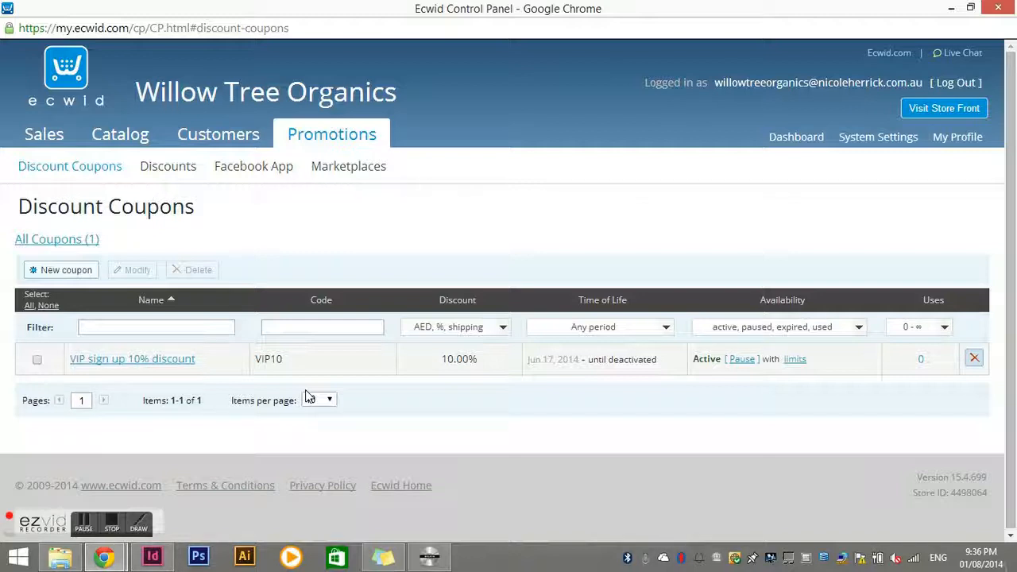
left_click(491, 334)
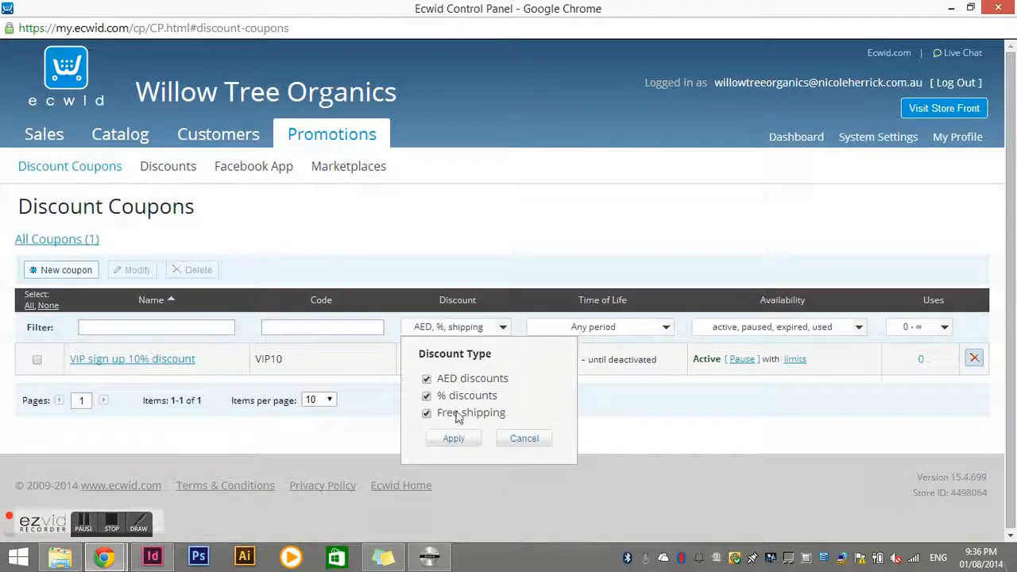
left_click(534, 443)
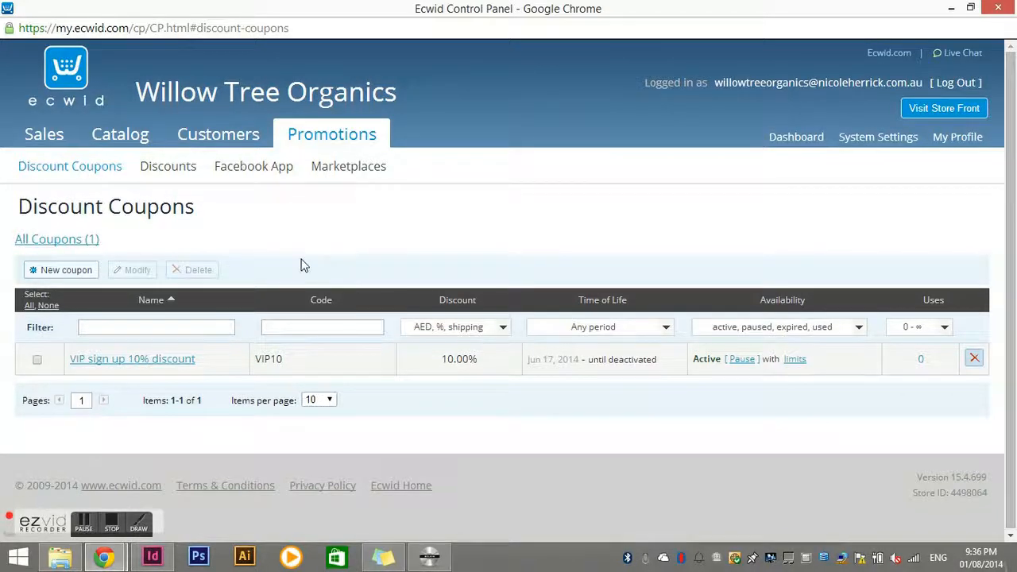
Examine the store discount options based on subtotal, on customer groups, and on both combined.
left_click(165, 170)
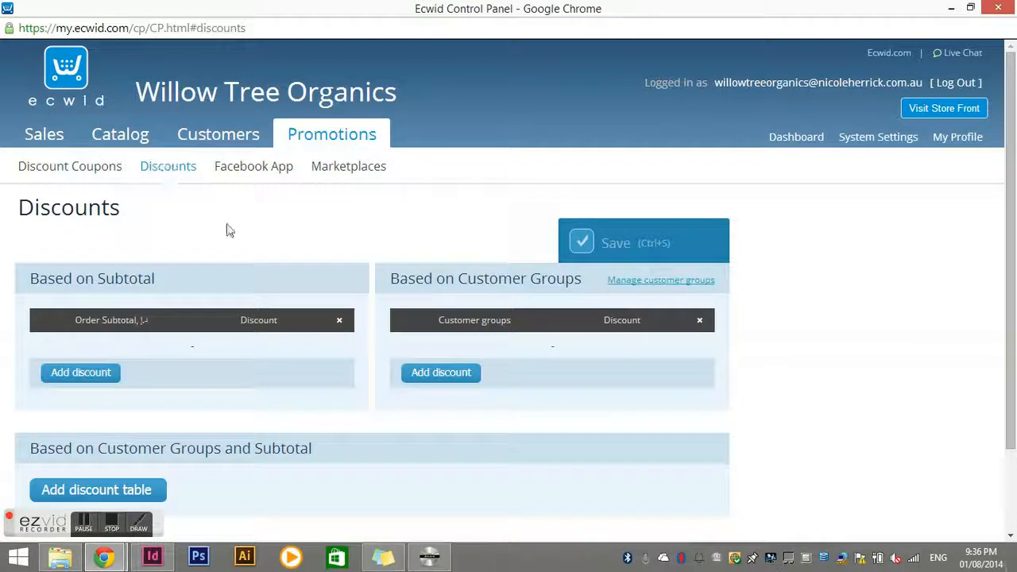
scroll(243, 248, "down", 2)
scroll(246, 253, "up", 2)
scroll(223, 358, "down", 1)
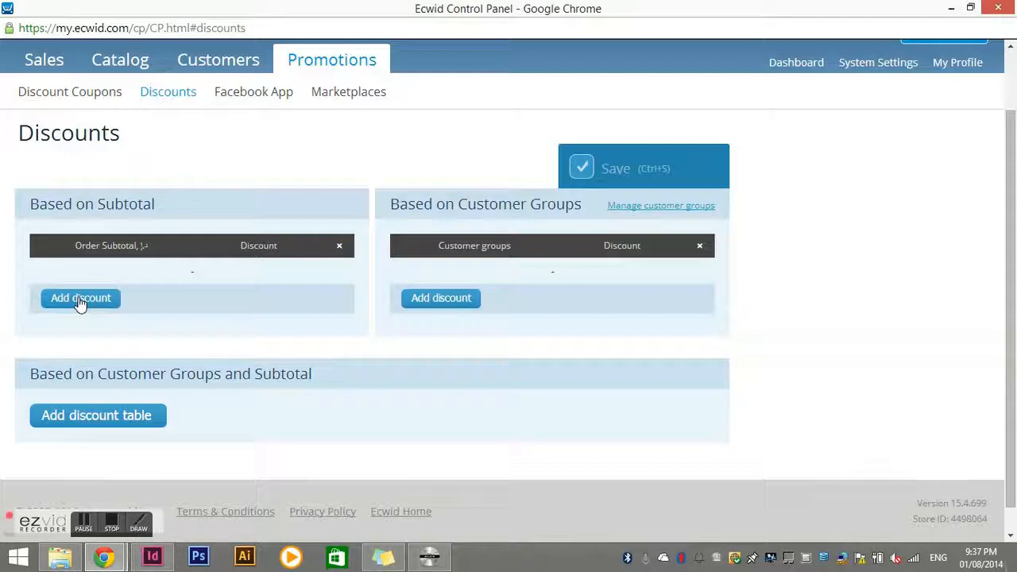
scroll(79, 300, "down", 1)
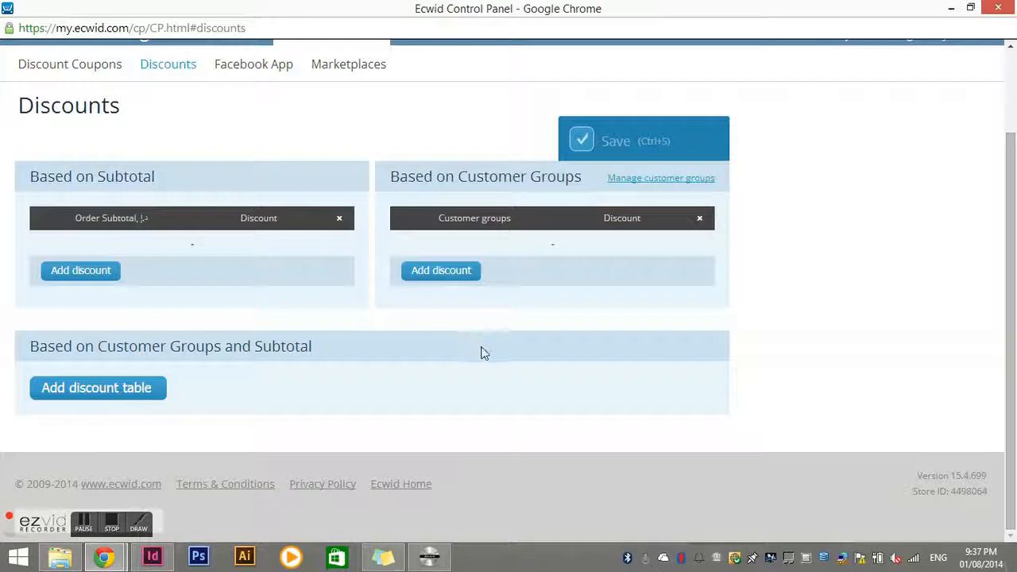
scroll(496, 352, "up", 1)
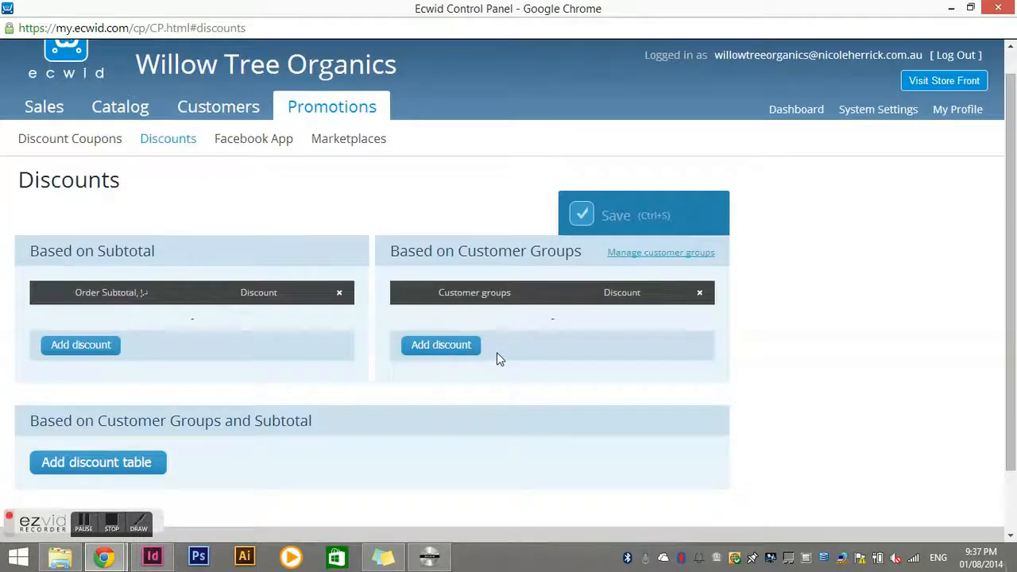
Review the instructions for adding the store to Facebook and the shopping feeds offered under Marketplaces.
left_click(256, 145)
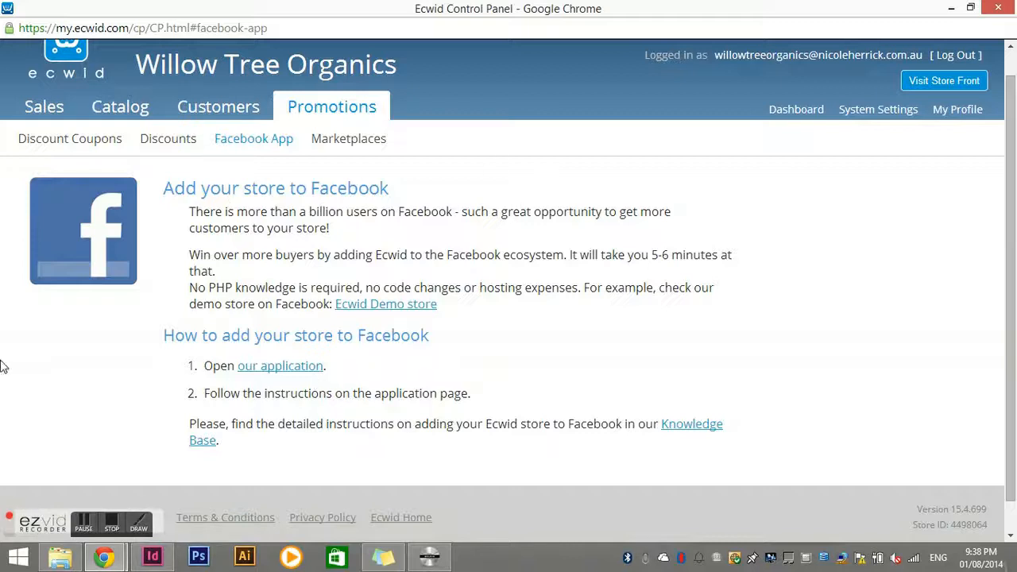
left_click(354, 143)
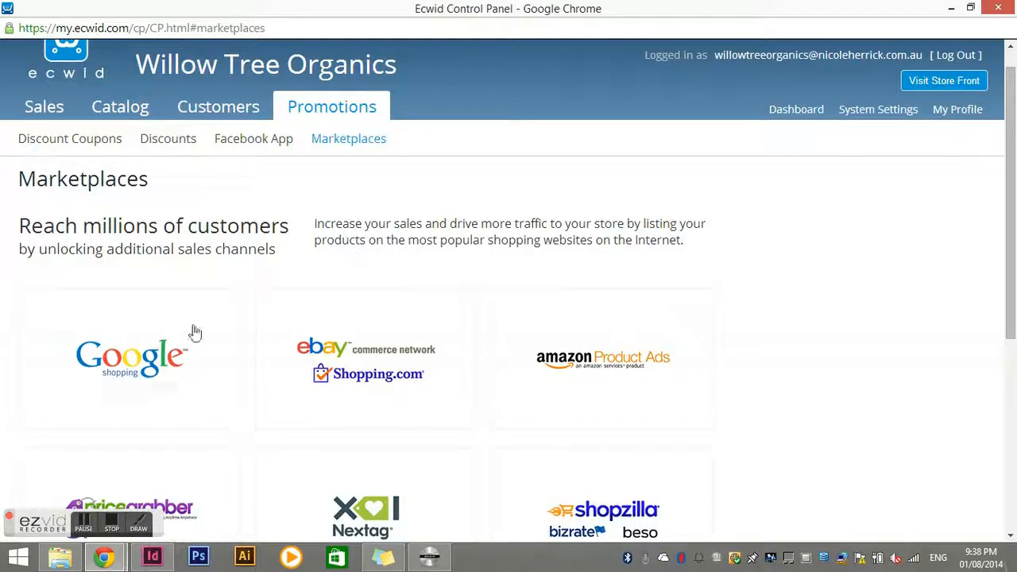
mouse_move(146, 354)
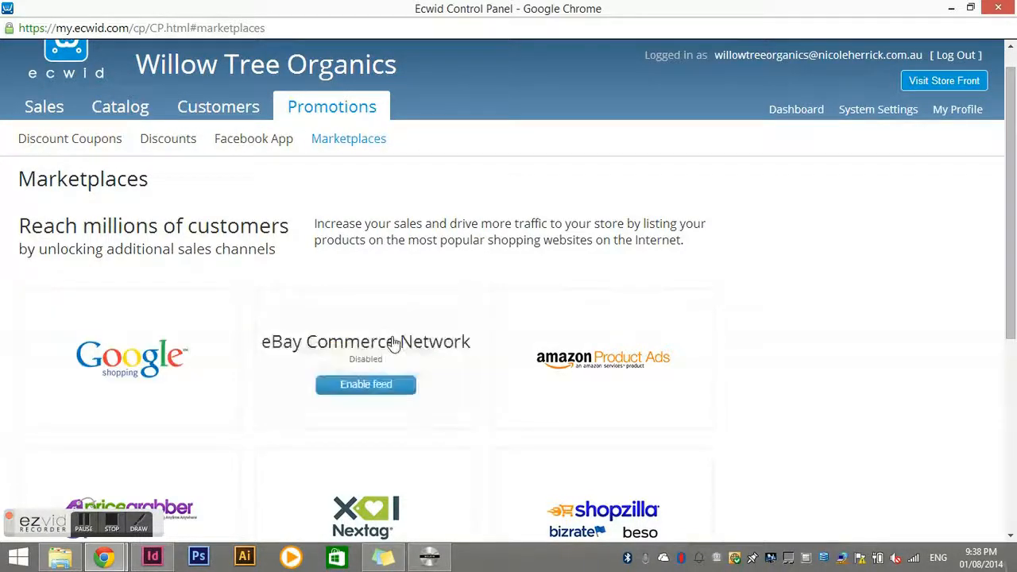
scroll(490, 246, "down", 1)
mouse_move(490, 253)
scroll(218, 318, "down", 1)
scroll(261, 351, "up", 2)
mouse_move(173, 372)
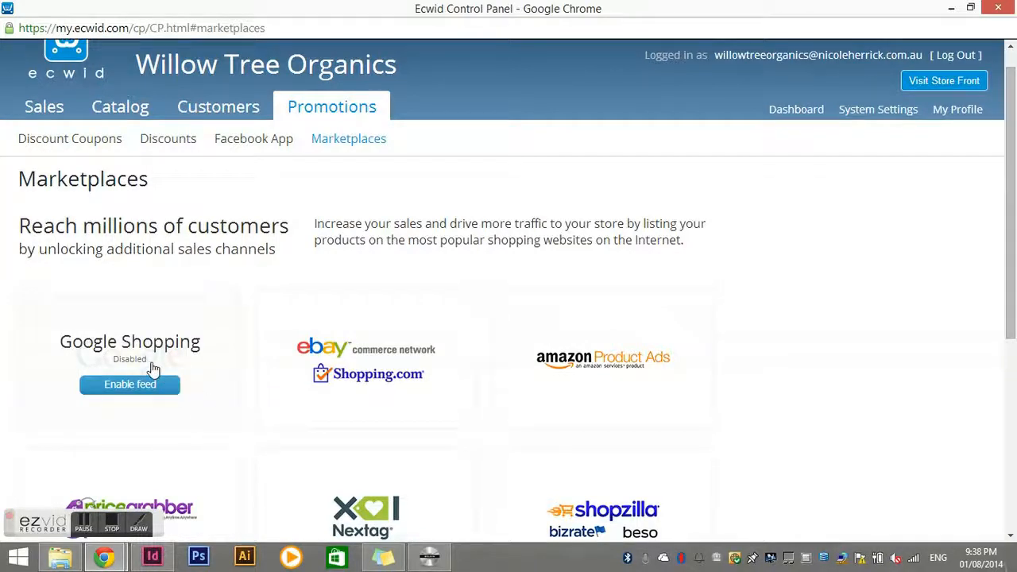
mouse_move(258, 423)
scroll(728, 354, "down", 1)
scroll(429, 374, "down", 4)
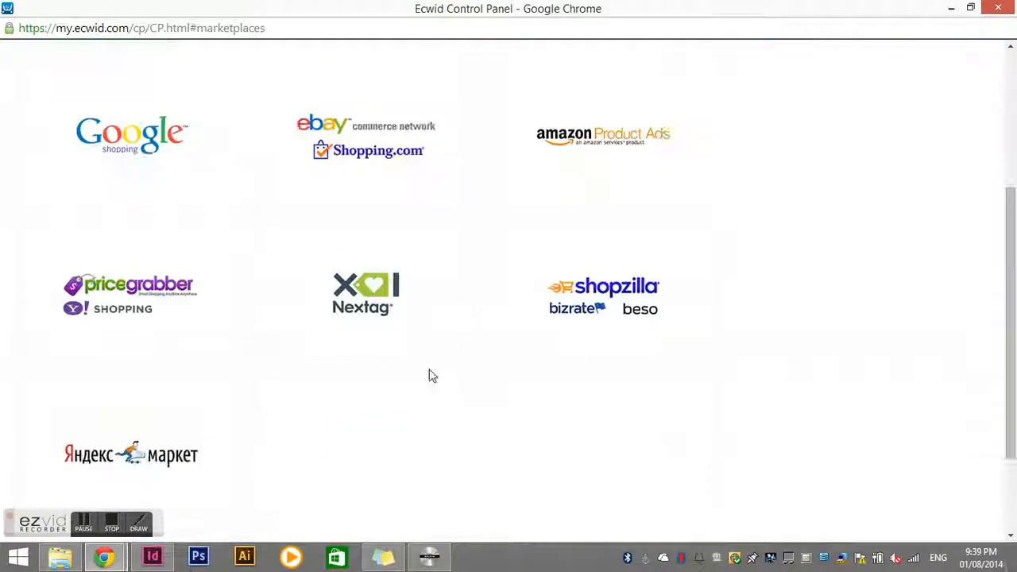
scroll(459, 354, "up", 5)
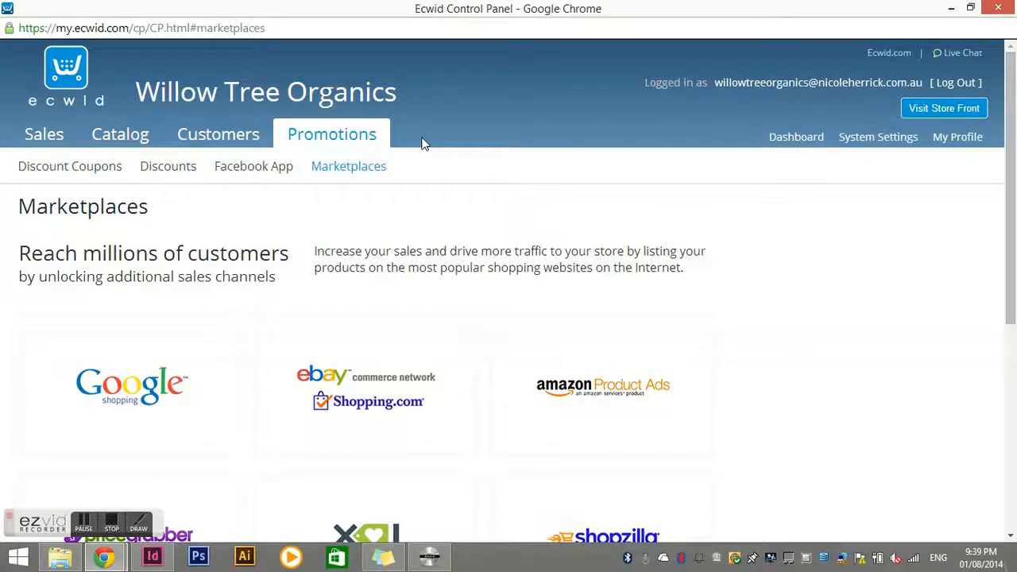
Open the general system settings and examine the store profile with its store and company details.
left_click(872, 139)
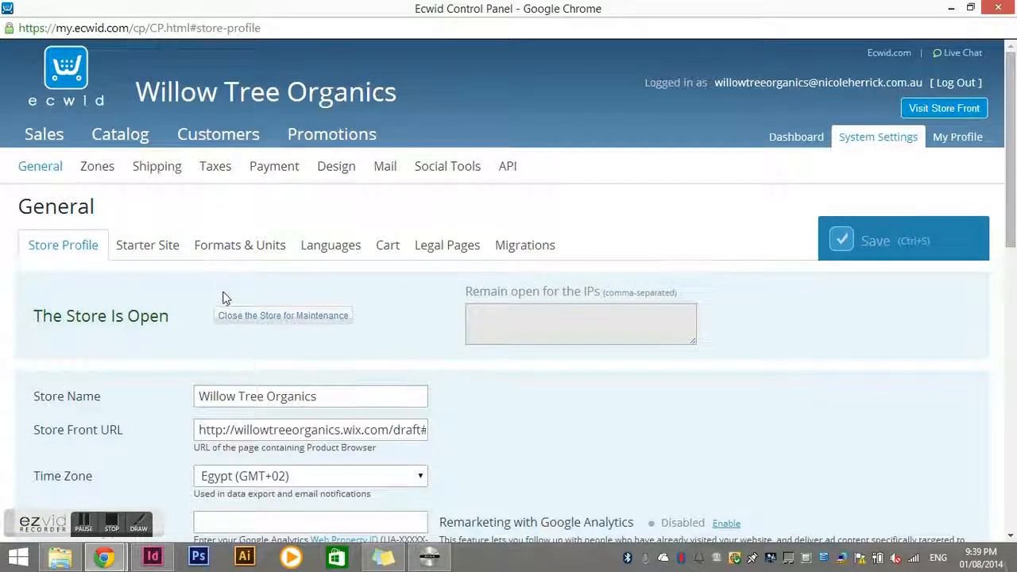
scroll(224, 292, "down", 2)
scroll(266, 322, "down", 8)
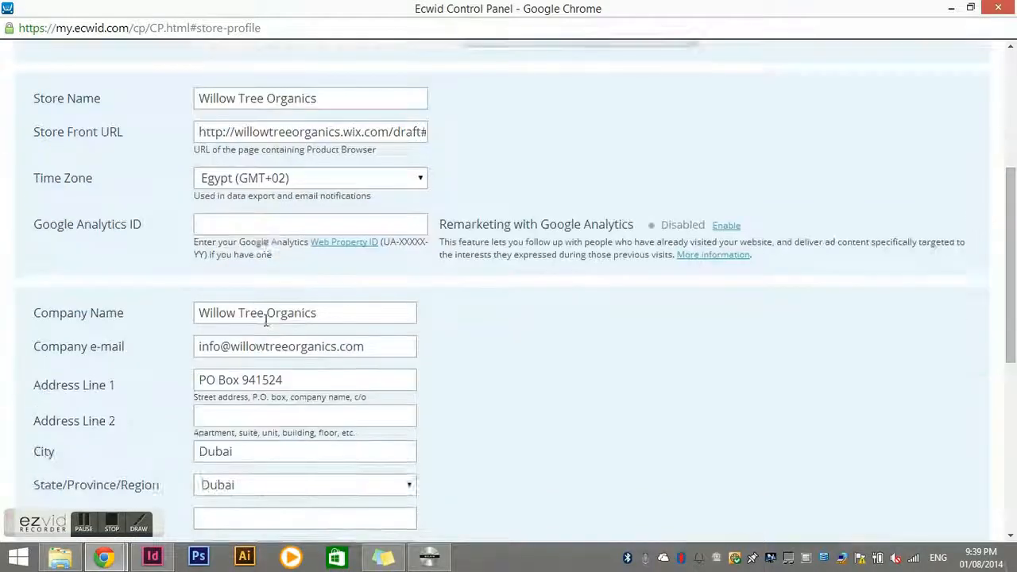
scroll(445, 349, "up", 10)
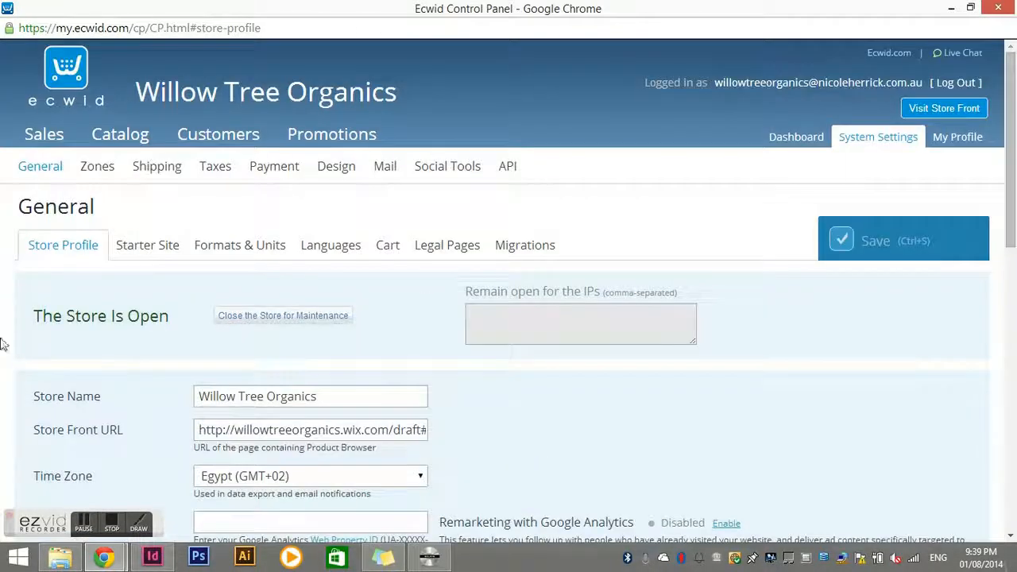
Examine the store's currency, weight, and date and time settings in Formats & Units.
left_click(267, 249)
scroll(506, 316, "down", 2)
scroll(399, 187, "up", 2)
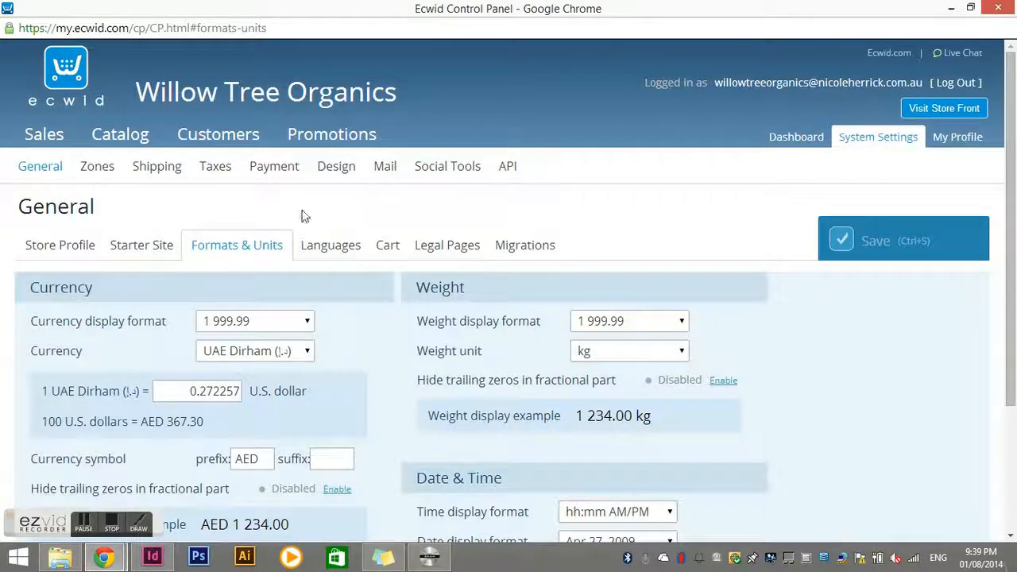
Examine the store's shipping methods with their rate types, regions, delivery speeds and statuses.
left_click(156, 169)
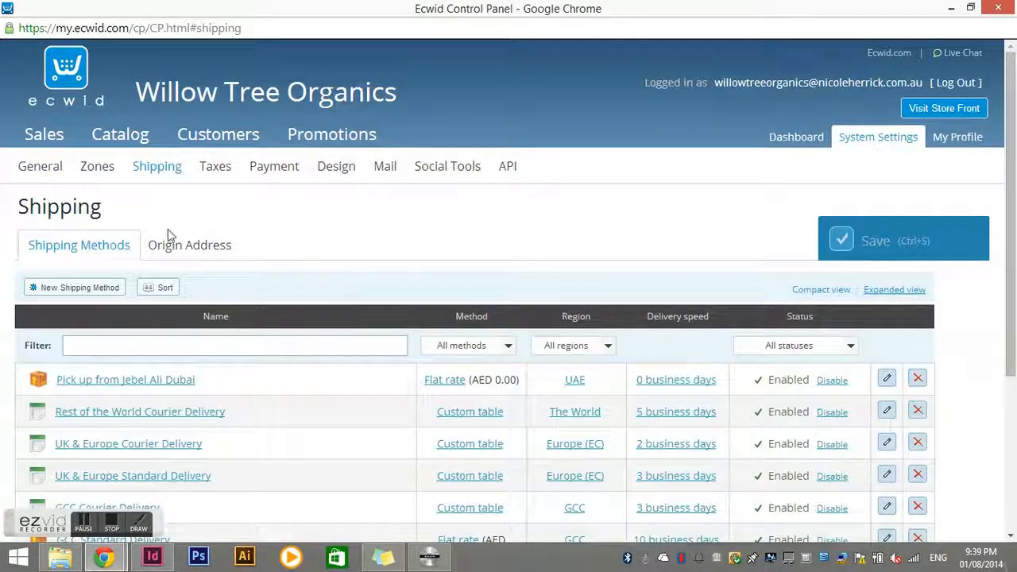
scroll(232, 233, "down", 2)
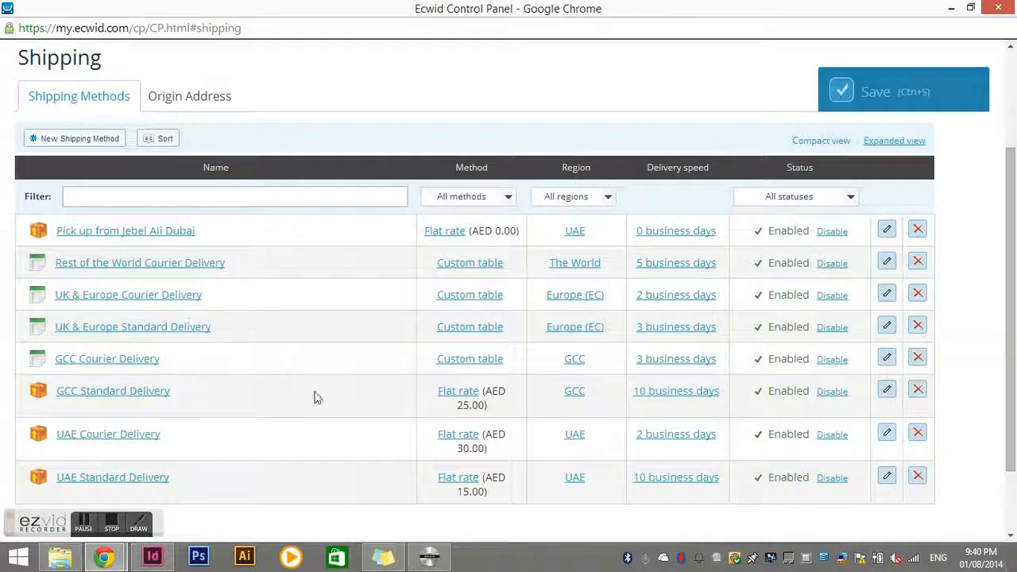
scroll(289, 392, "down", 3)
scroll(231, 376, "up", 5)
scroll(119, 369, "down", 5)
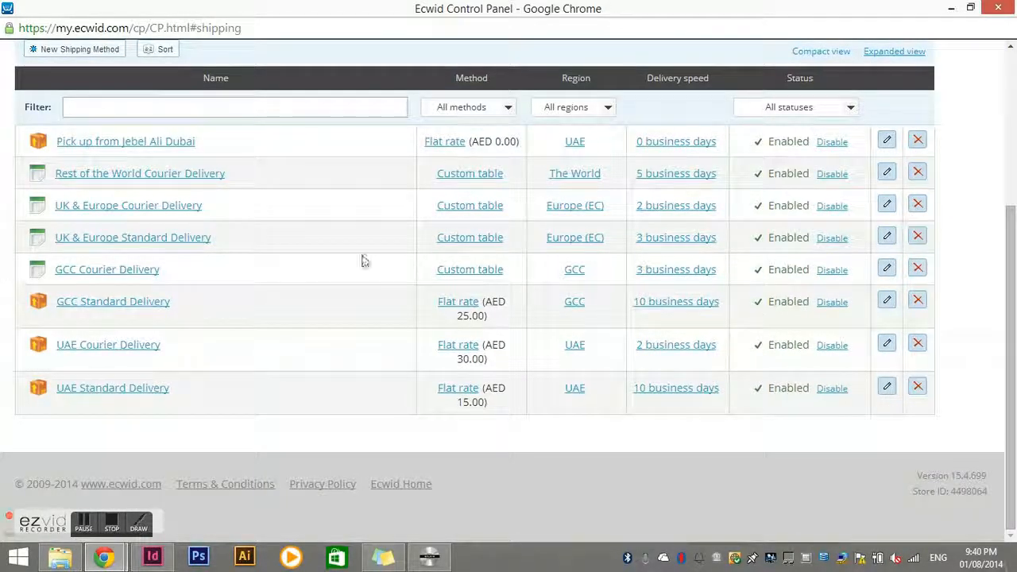
scroll(233, 254, "up", 2)
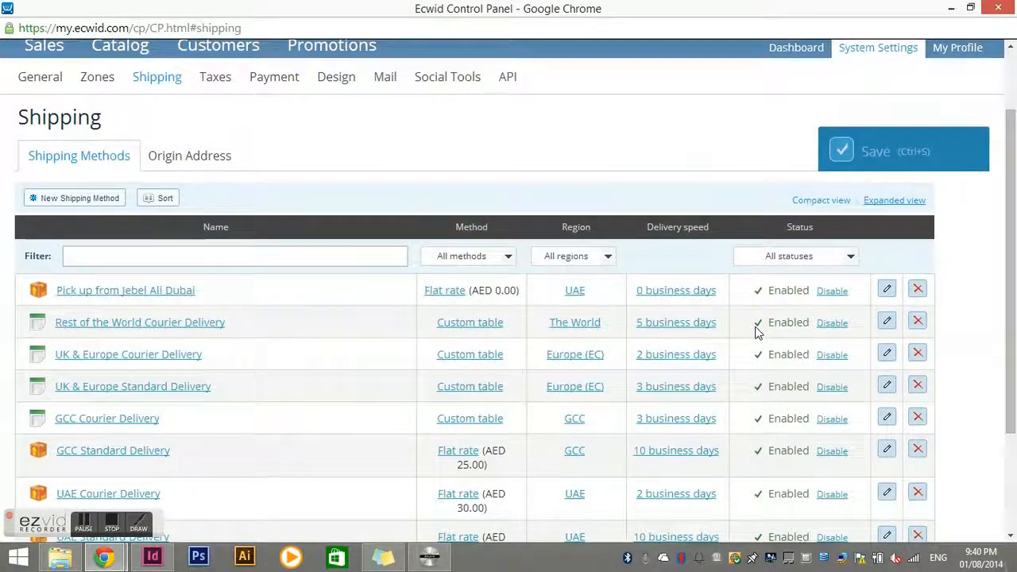
scroll(756, 327, "down", 2)
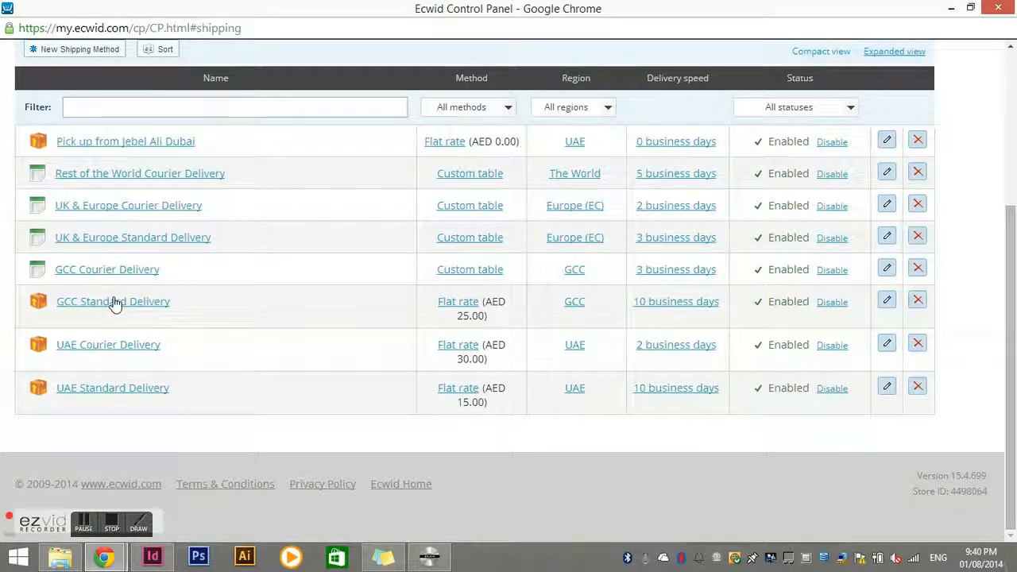
Open the GCC Courier Delivery shipping method and check the choices for its rate basis and table basis.
left_click(123, 273)
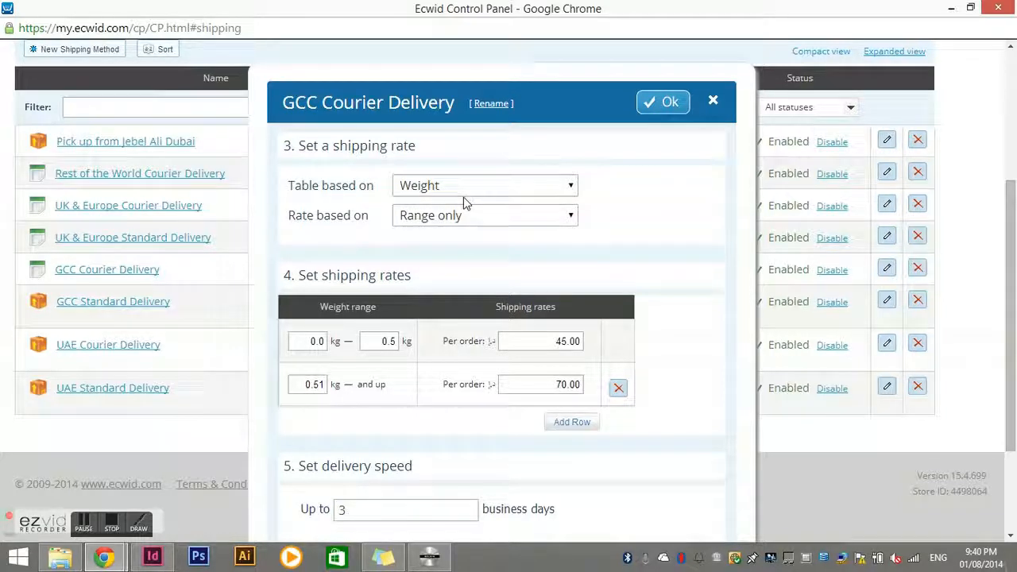
scroll(469, 208, "down", 2)
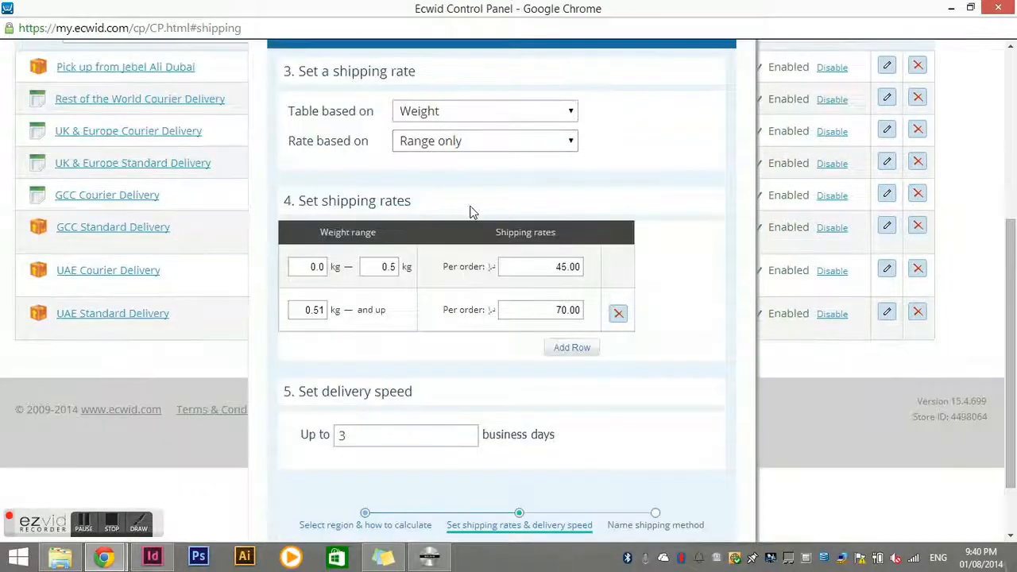
left_click(469, 143)
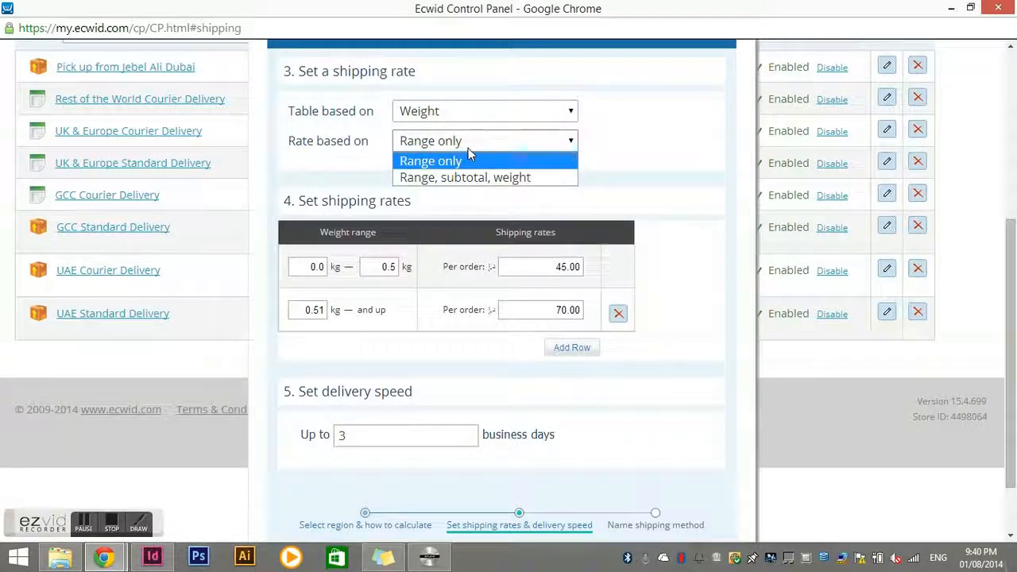
left_click(466, 121)
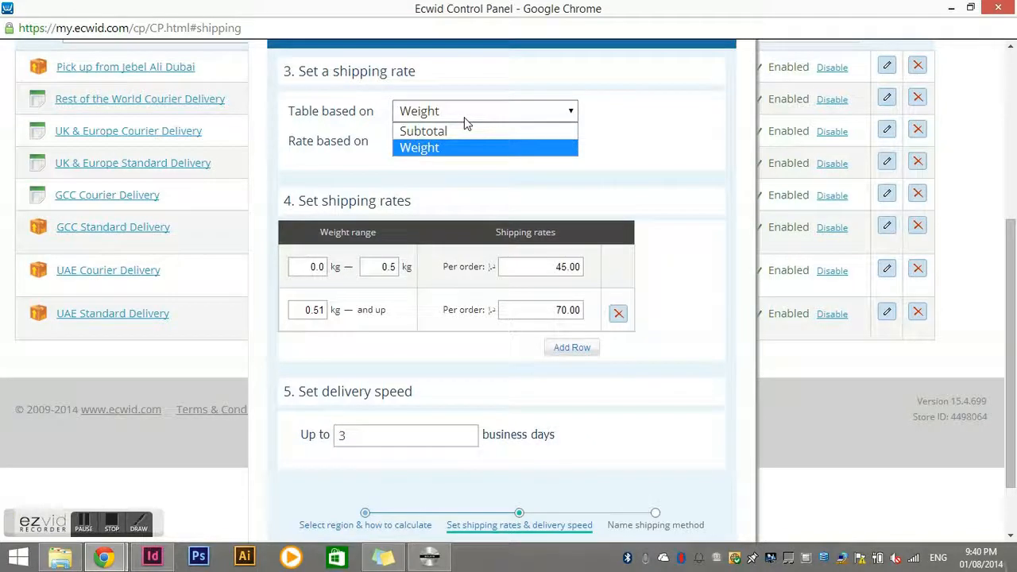
left_click(466, 121)
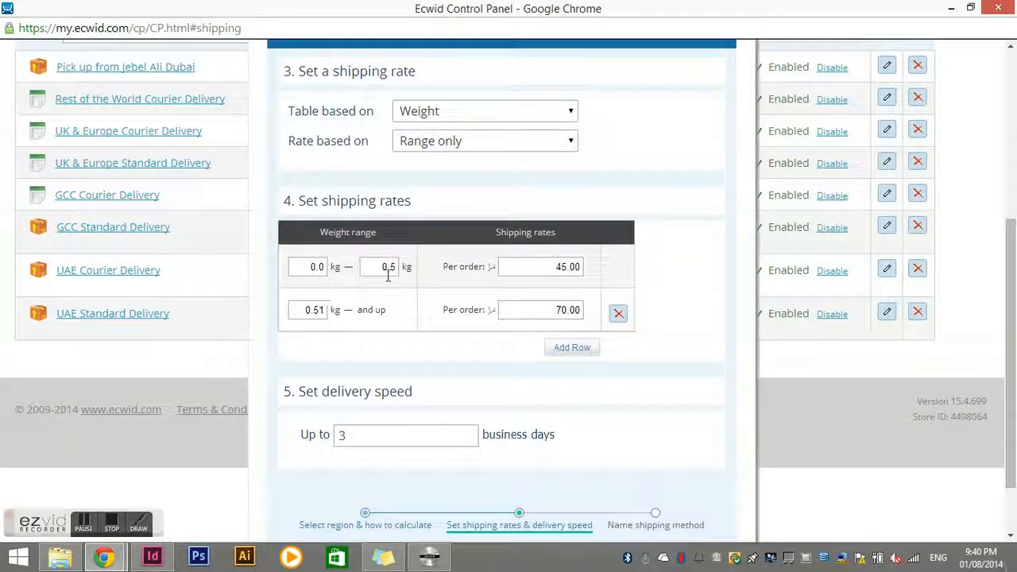
Review the weight-range shipping rates and delivery speed of GCC Courier Delivery, and accept the method's settings.
scroll(409, 294, "down", 1)
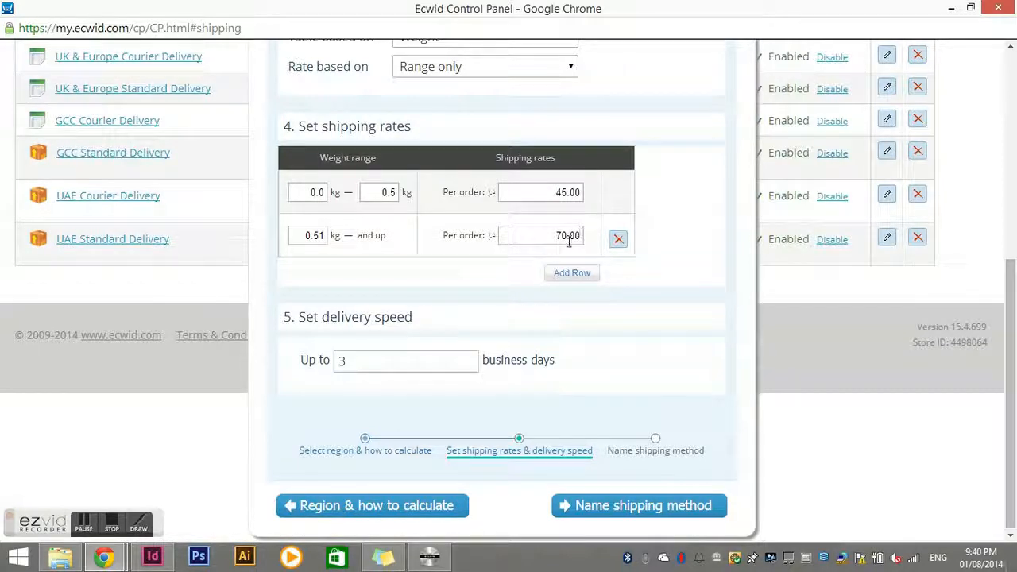
scroll(511, 306, "down", 1)
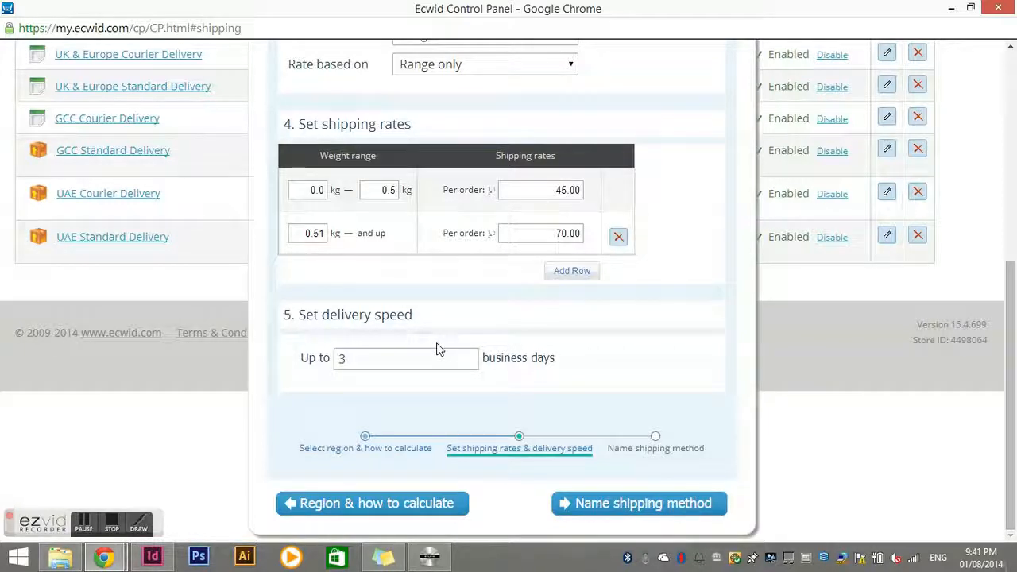
scroll(656, 373, "up", 4)
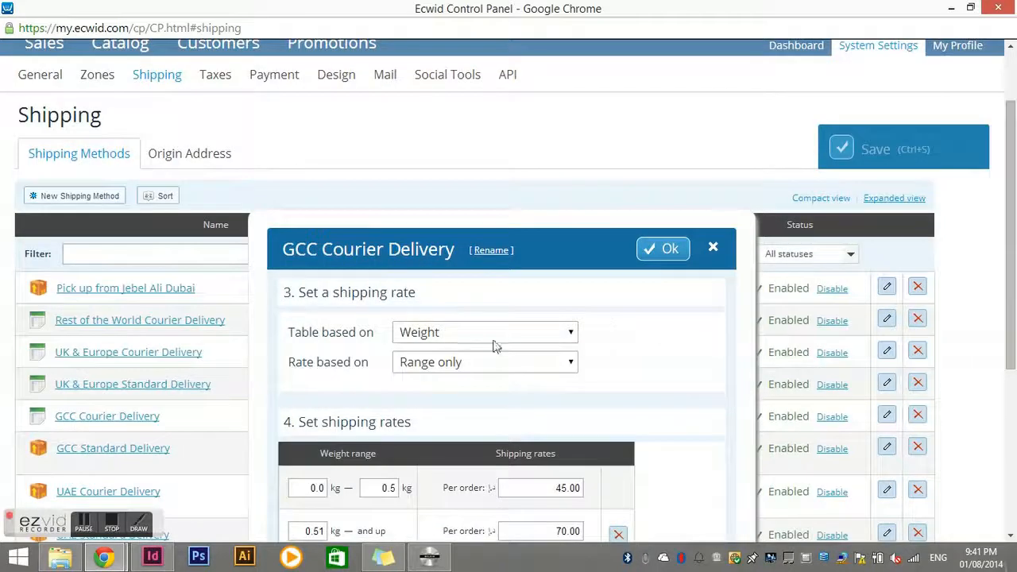
scroll(661, 270, "down", 4)
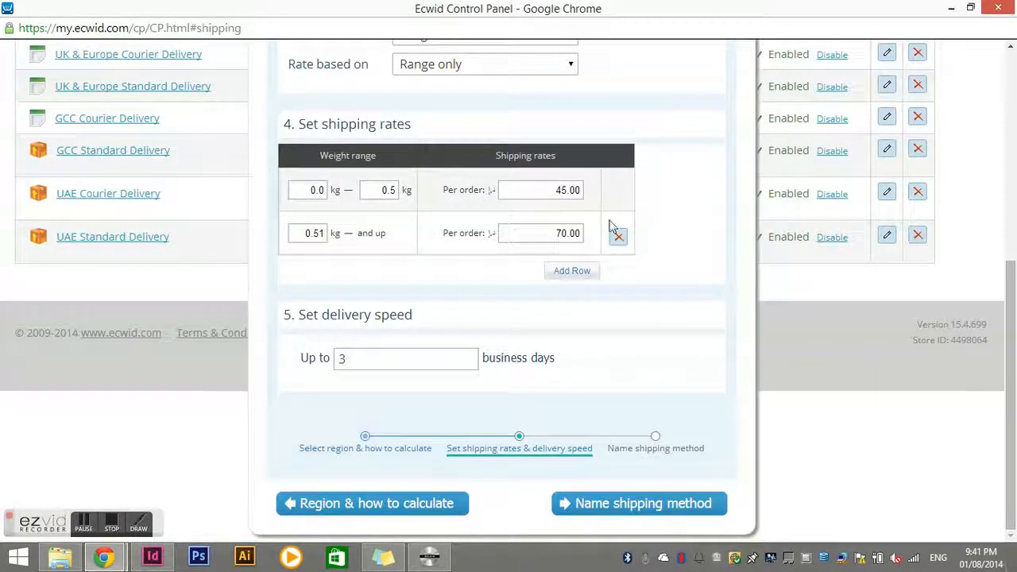
scroll(613, 229, "up", 5)
left_click(666, 248)
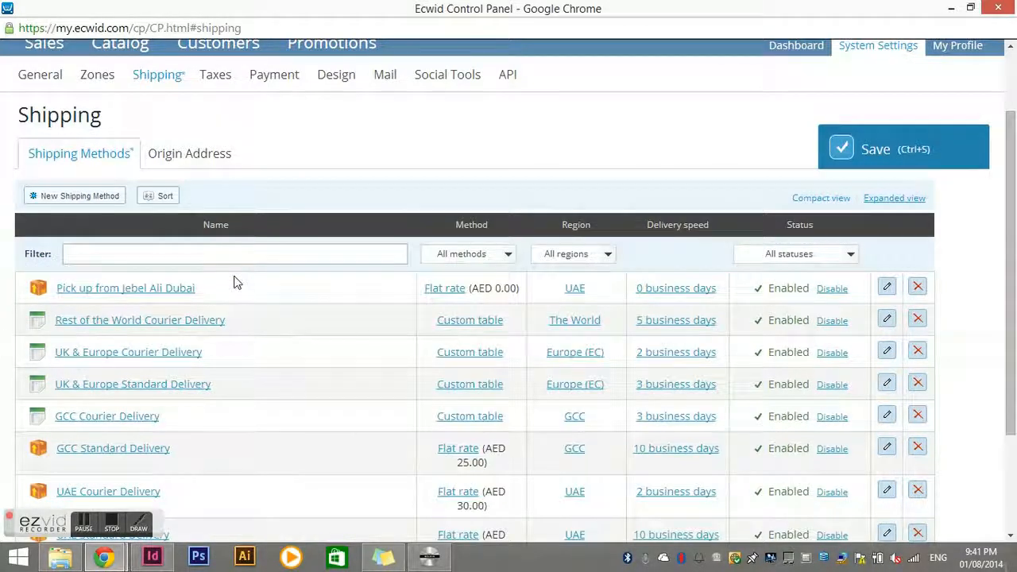
Open the shipping origin address details.
left_click(197, 158)
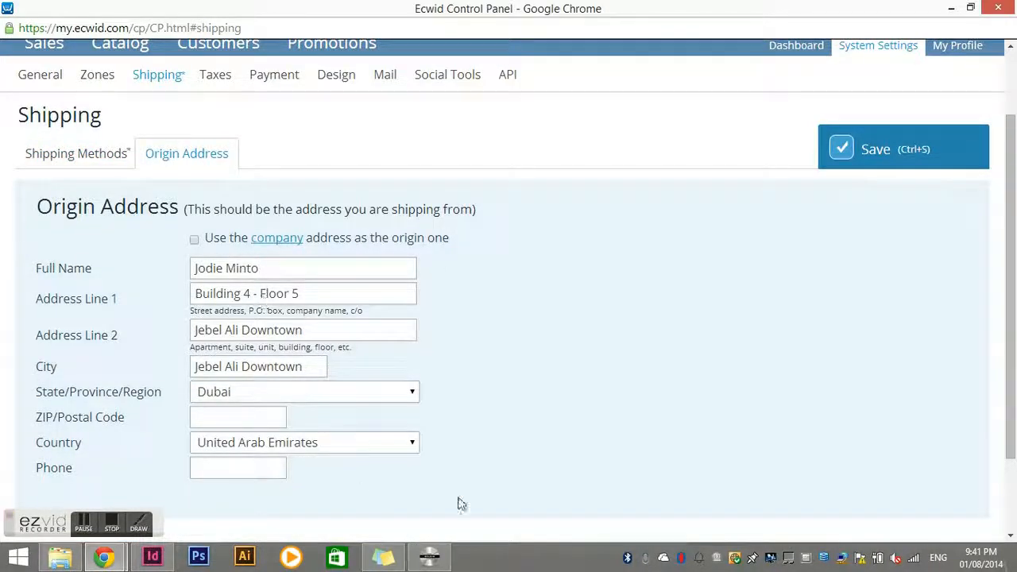
Return to the list of shipping methods and look through its entries.
left_click(82, 156)
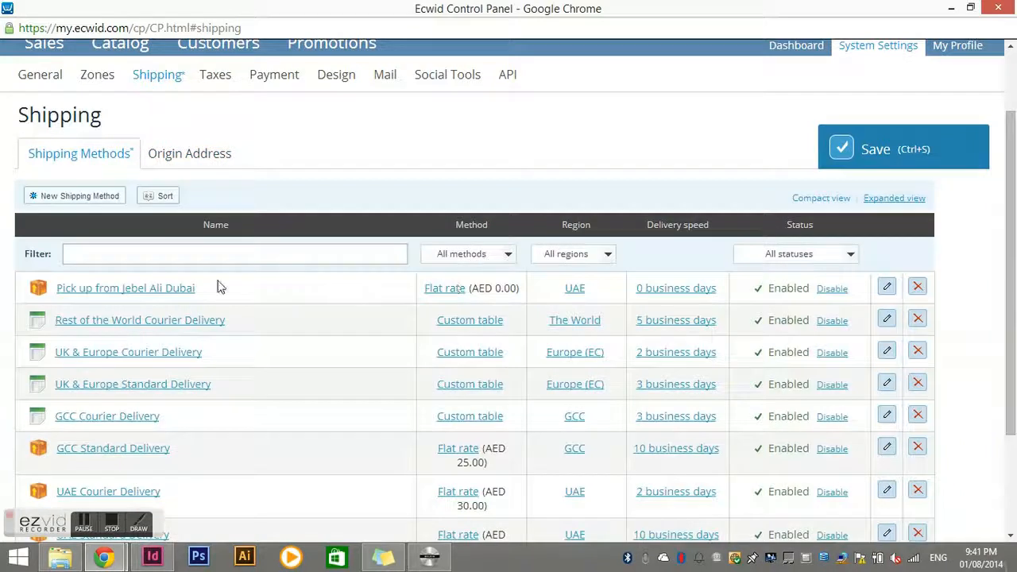
scroll(212, 294, "down", 2)
scroll(848, 292, "up", 3)
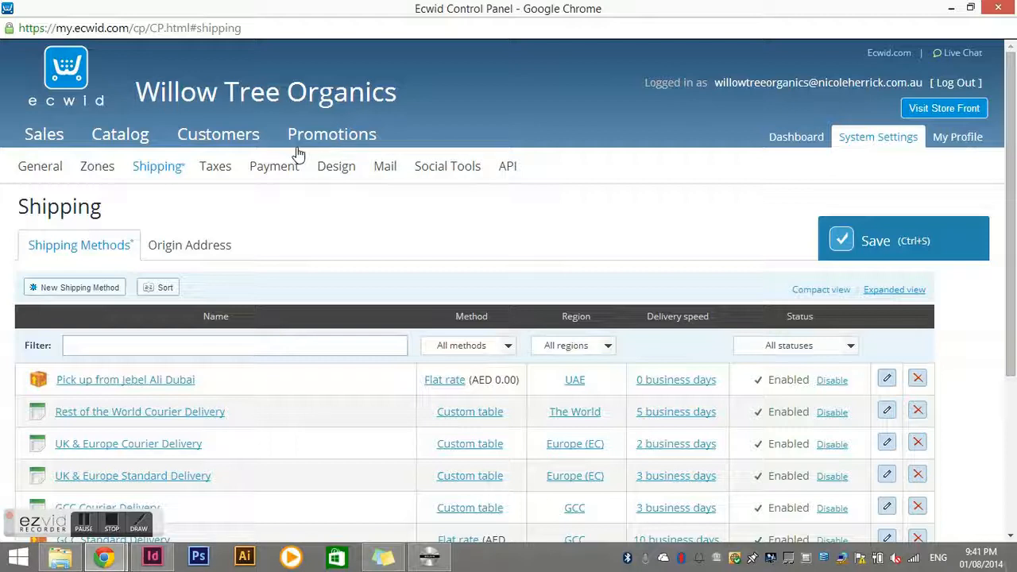
Start a new shipping method, check its shipping region choices and rate calculation options, and close it without creating anything.
left_click(80, 288)
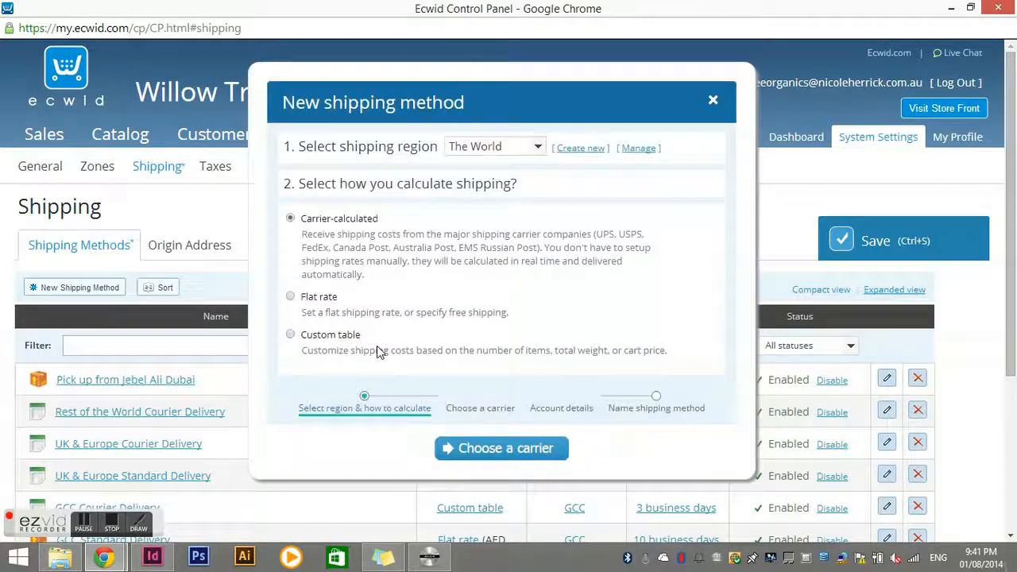
left_click(537, 151)
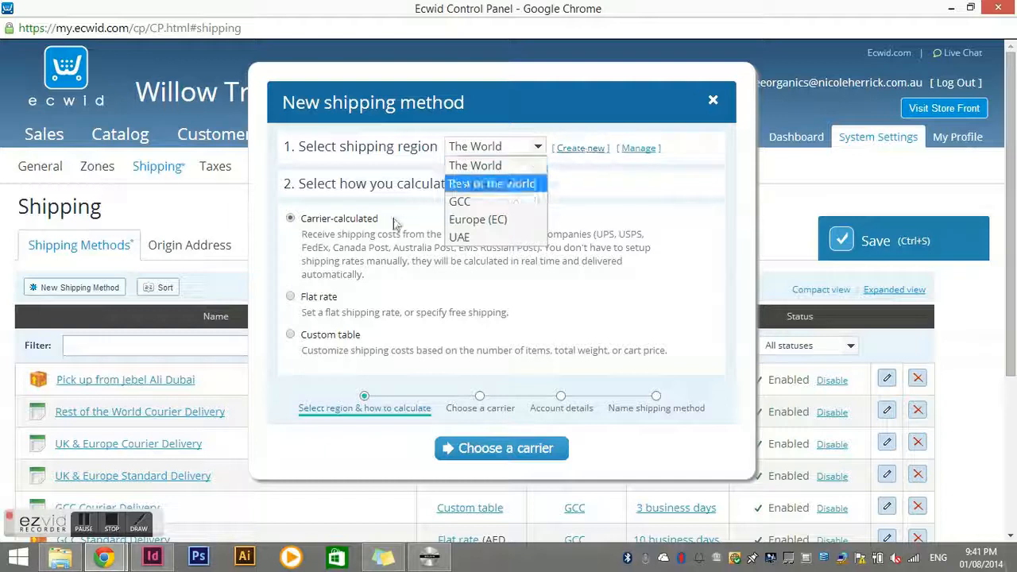
left_click(369, 238)
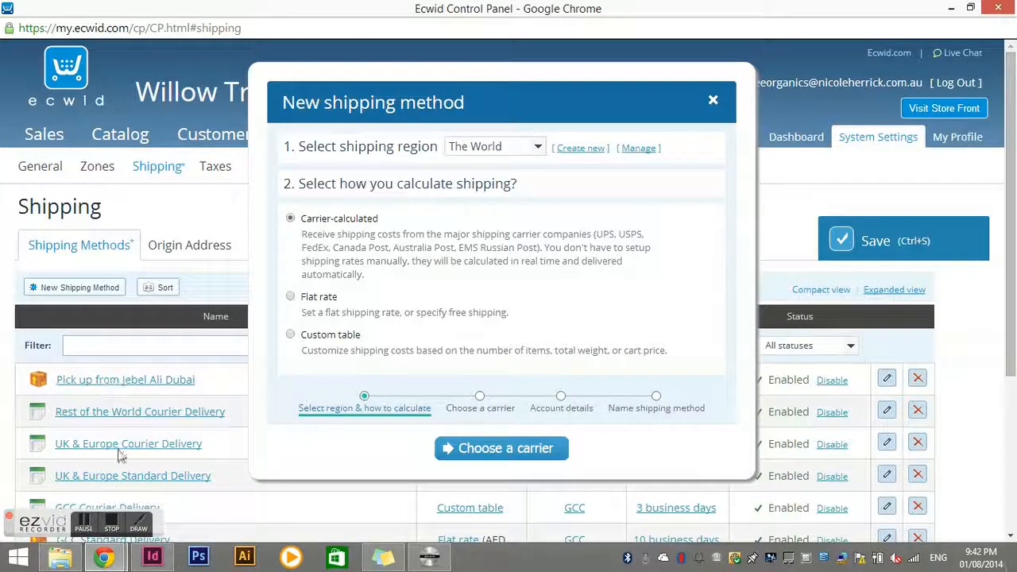
scroll(502, 331, "down", 3)
scroll(513, 318, "up", 3)
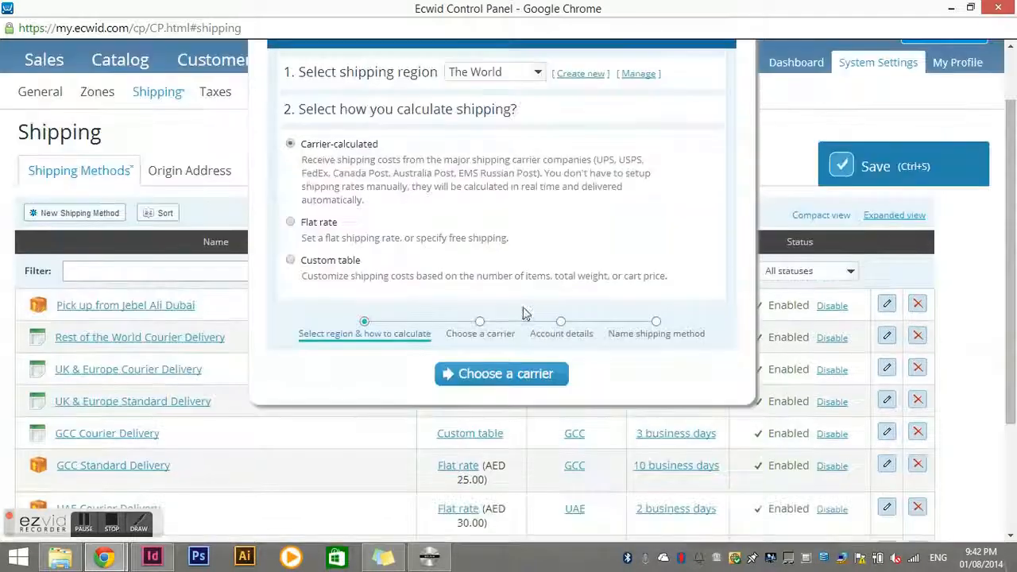
left_click(715, 101)
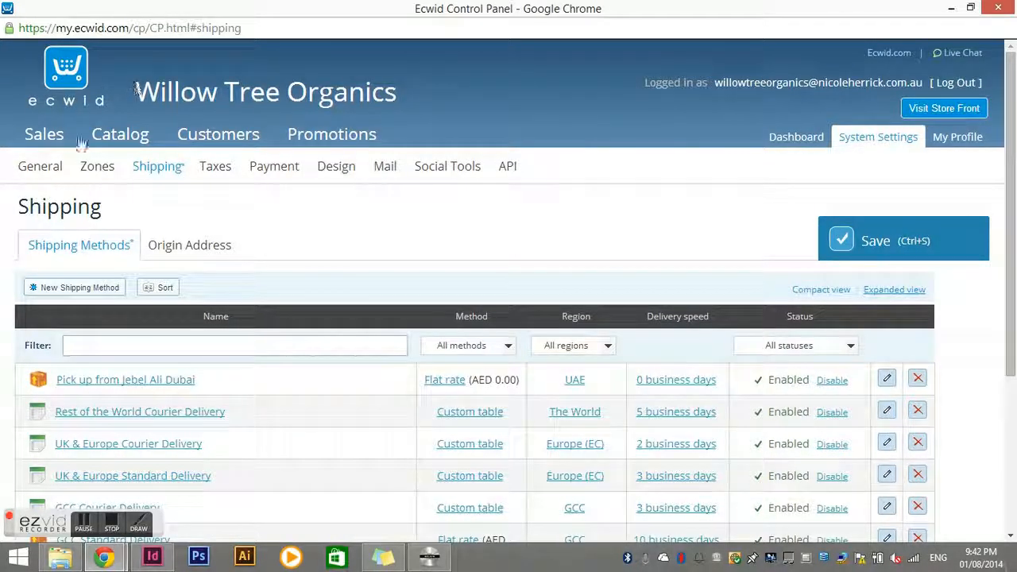
Leave the shipping settings for the general store settings without saving the pending changes.
left_click(39, 170)
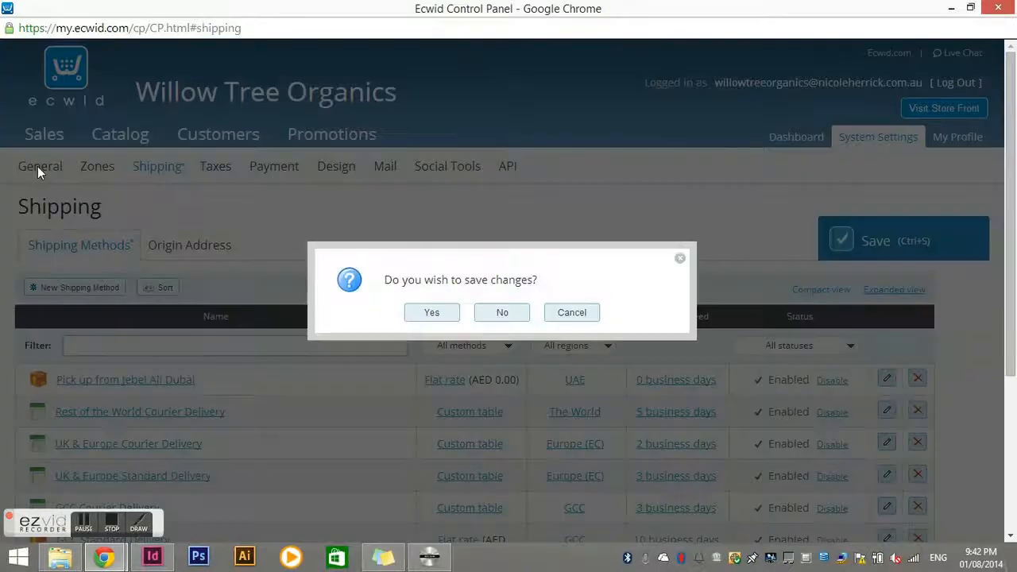
left_click(527, 317)
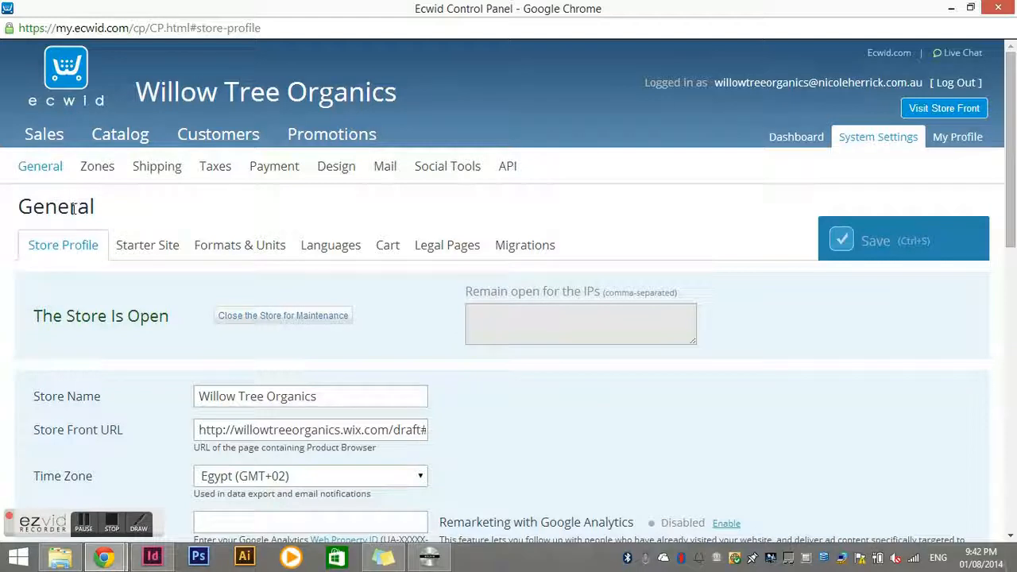
Review the countries in the Rest of the world destination zone, and open the tax settings.
left_click(98, 172)
scroll(380, 396, "down", 2)
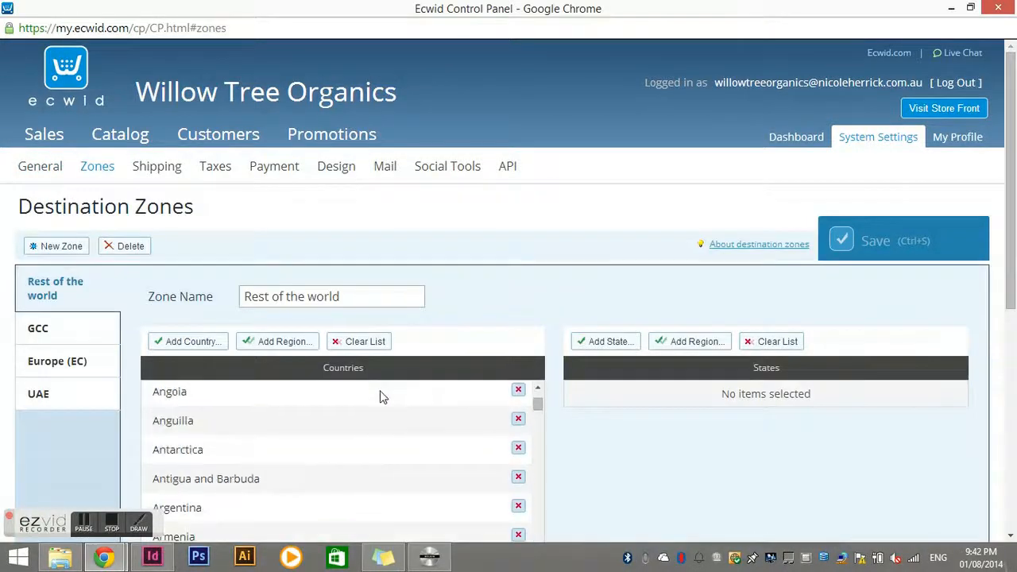
scroll(338, 404, "down", 5)
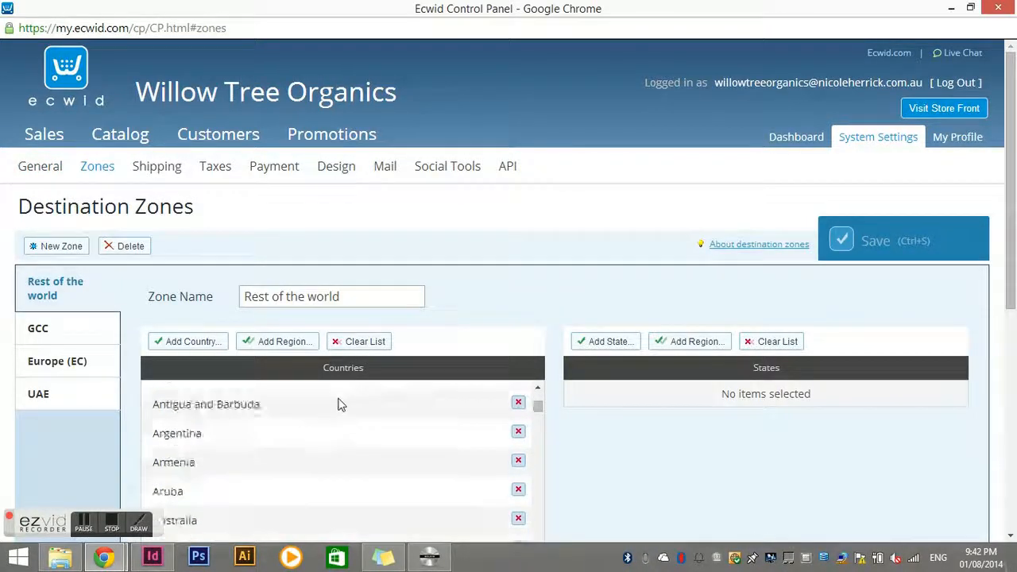
left_click(224, 169)
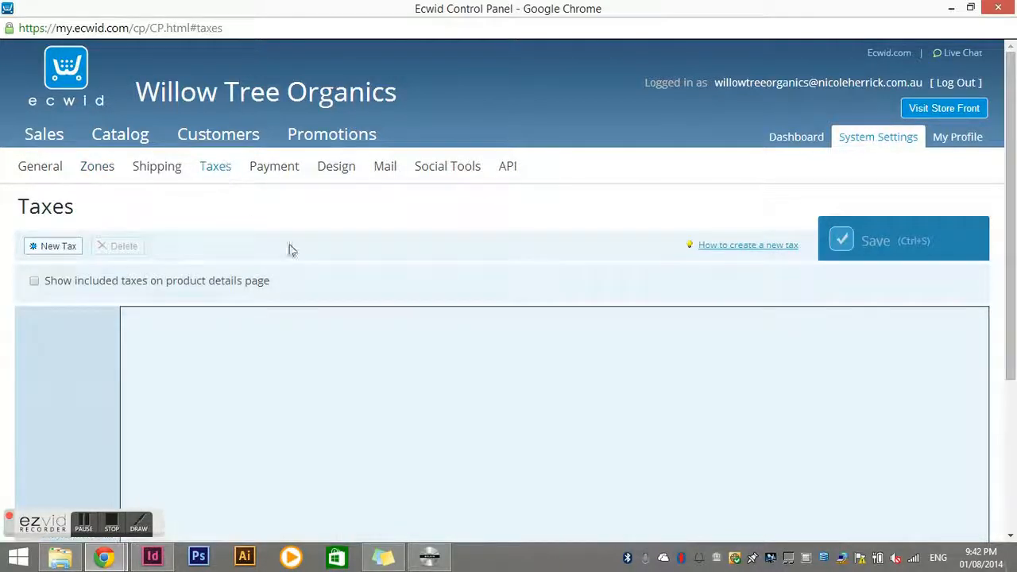
Examine the store's payment methods with their payment processors, customer instructions and statuses.
left_click(284, 170)
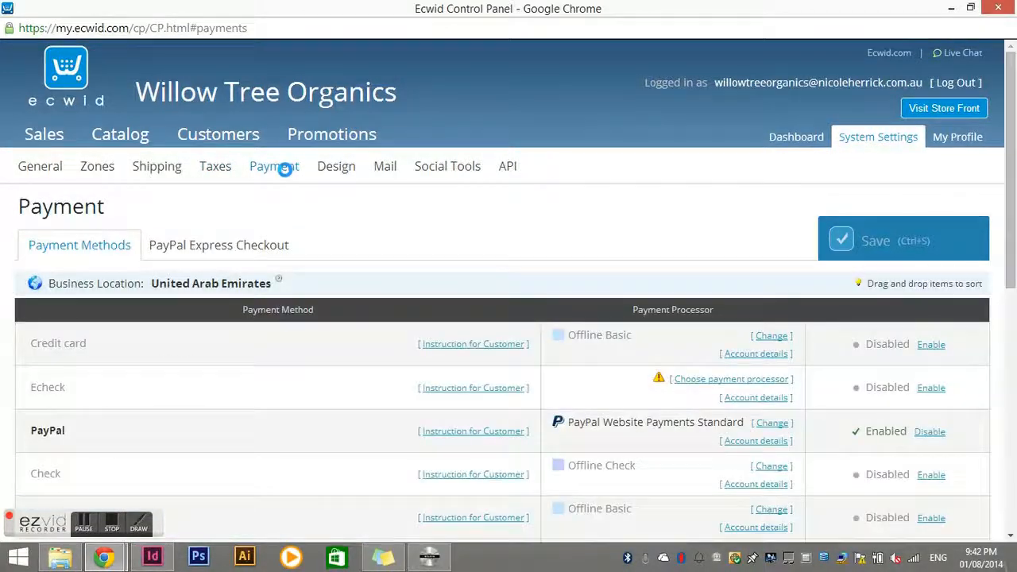
scroll(280, 169, "down", 1)
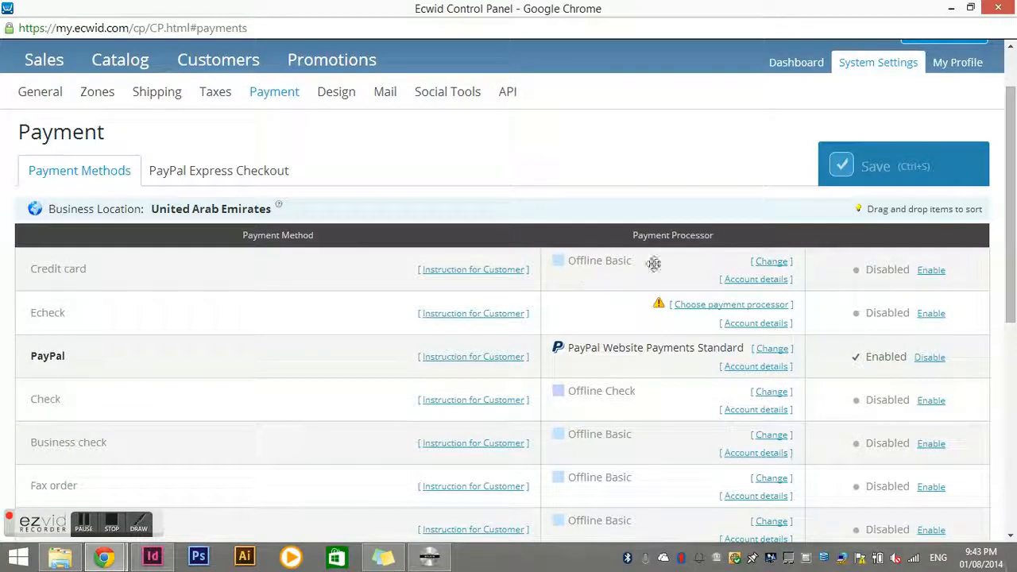
scroll(638, 279, "down", 2)
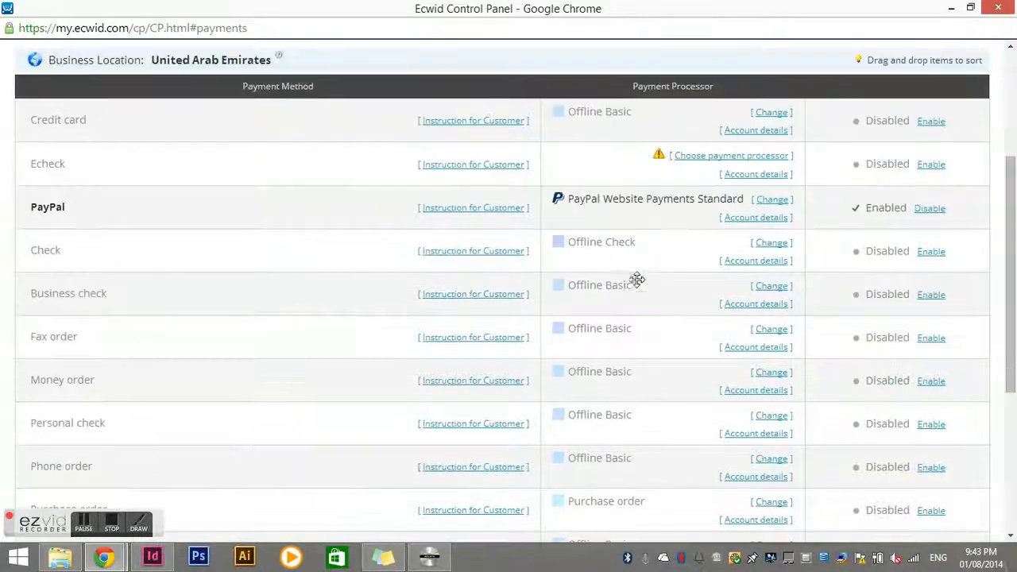
scroll(80, 264, "down", 3)
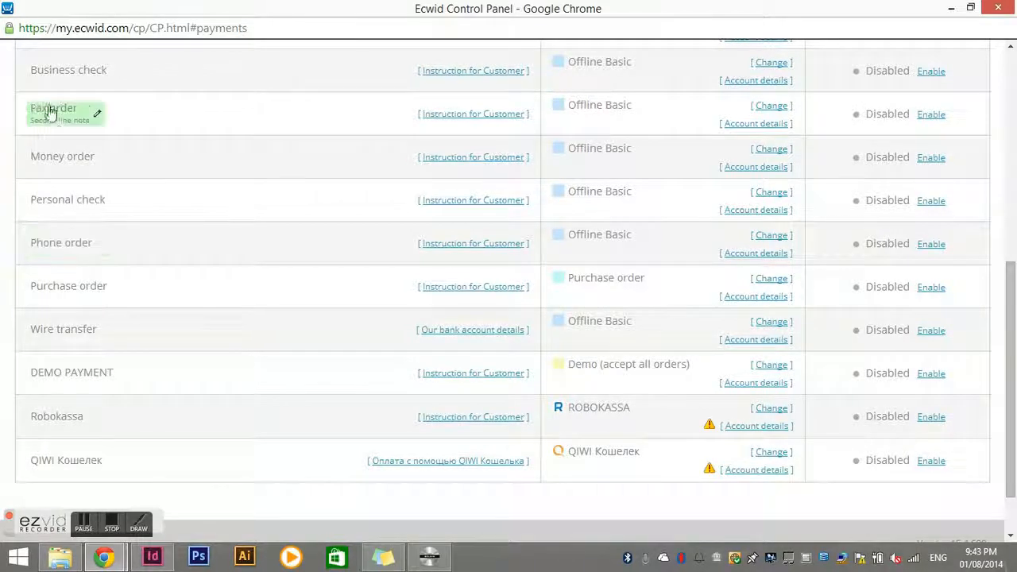
scroll(241, 374, "down", 1)
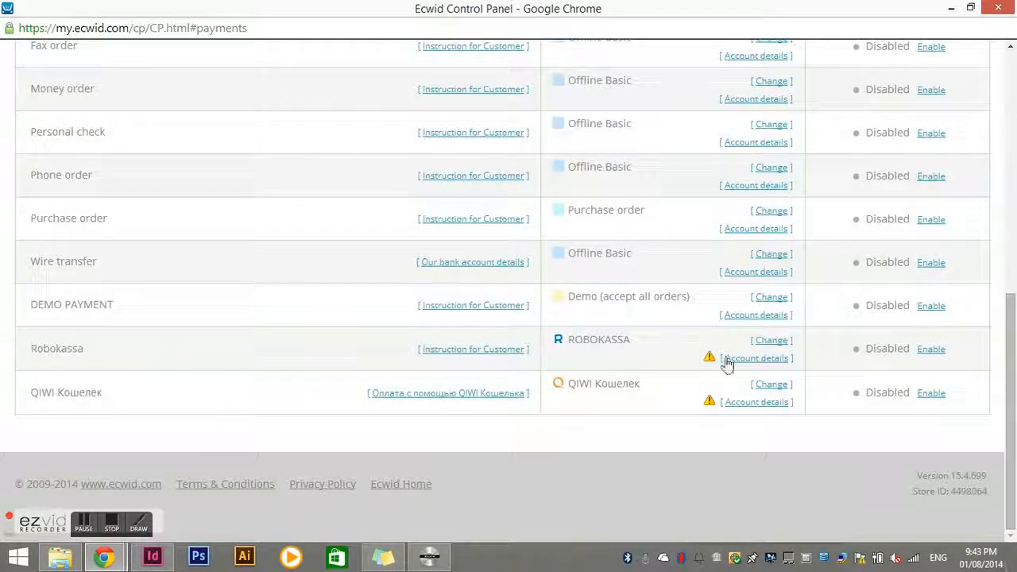
scroll(624, 324, "up", 5)
scroll(624, 324, "down", 1)
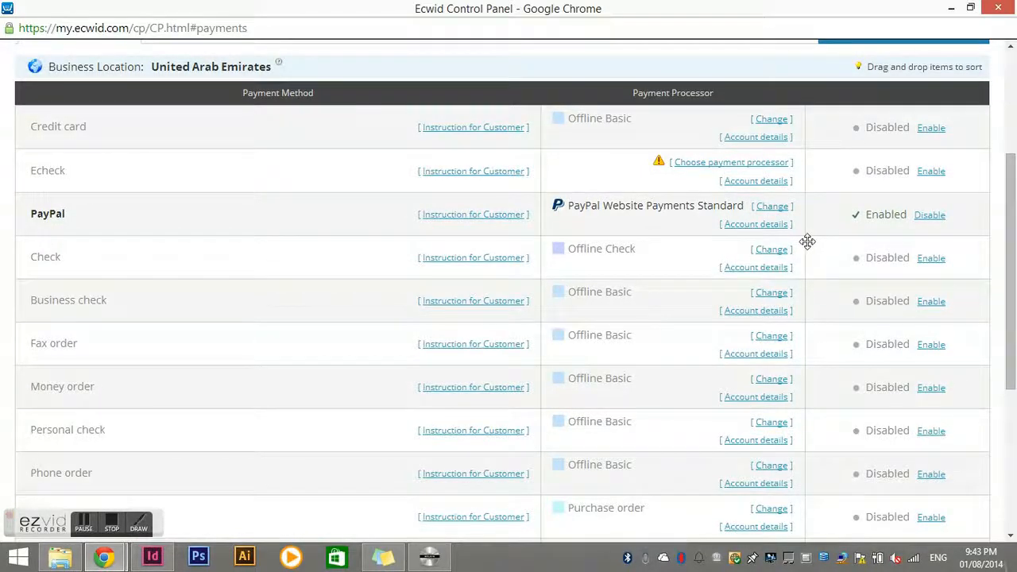
Examine the custom CSS themes in the design settings, including the Standard (copy) theme's styles for product SKU and price.
scroll(806, 242, "up", 3)
left_click(340, 166)
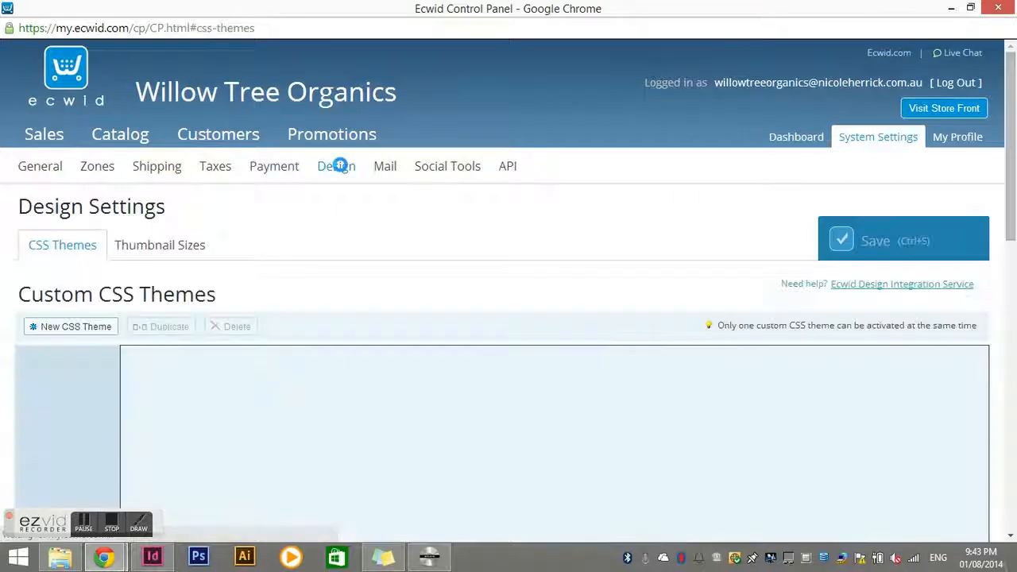
scroll(338, 241, "down", 2)
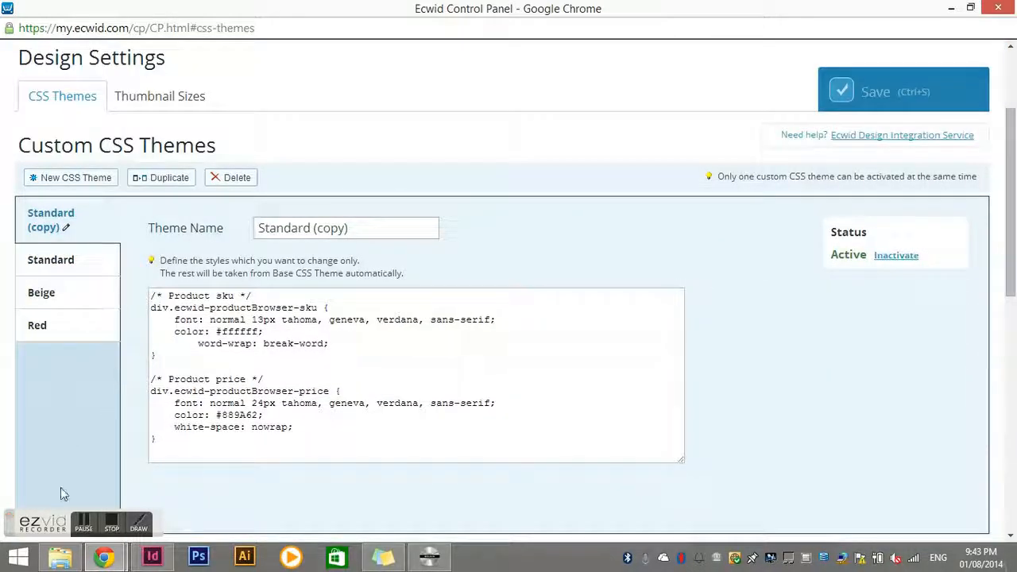
scroll(518, 62, "up", 2)
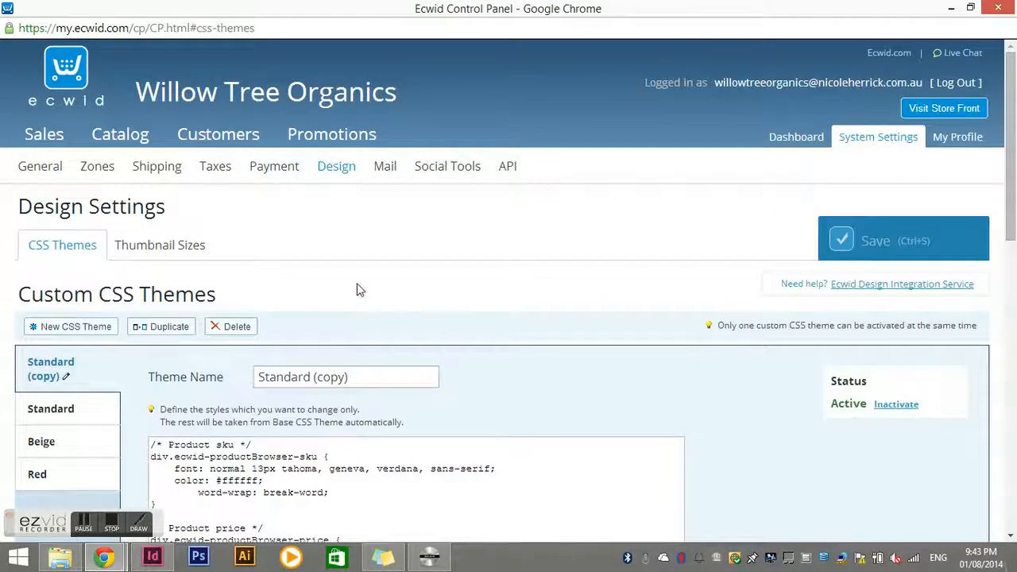
scroll(391, 294, "down", 1)
scroll(391, 292, "down", 2)
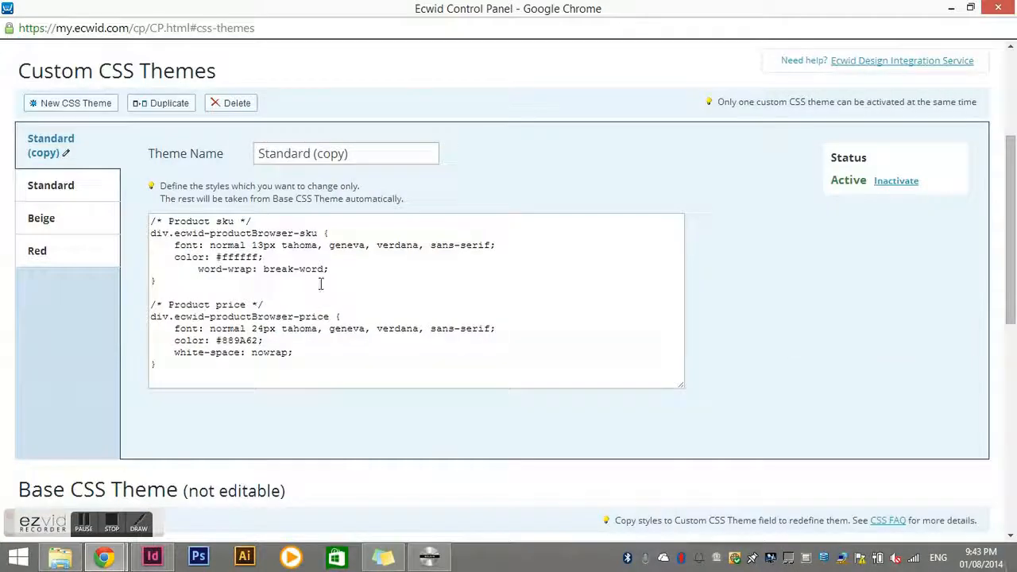
scroll(520, 261, "up", 3)
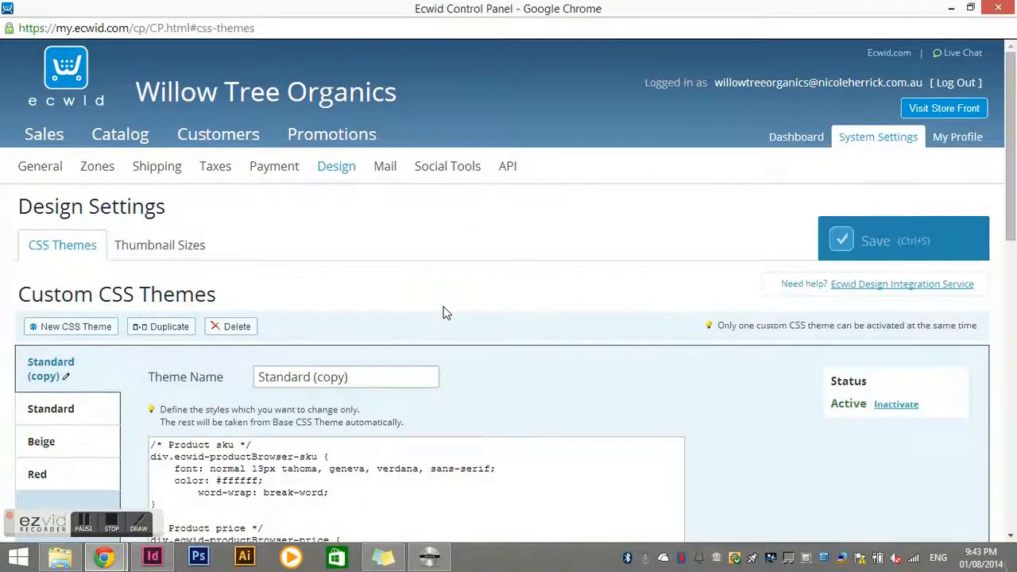
scroll(445, 312, "down", 2)
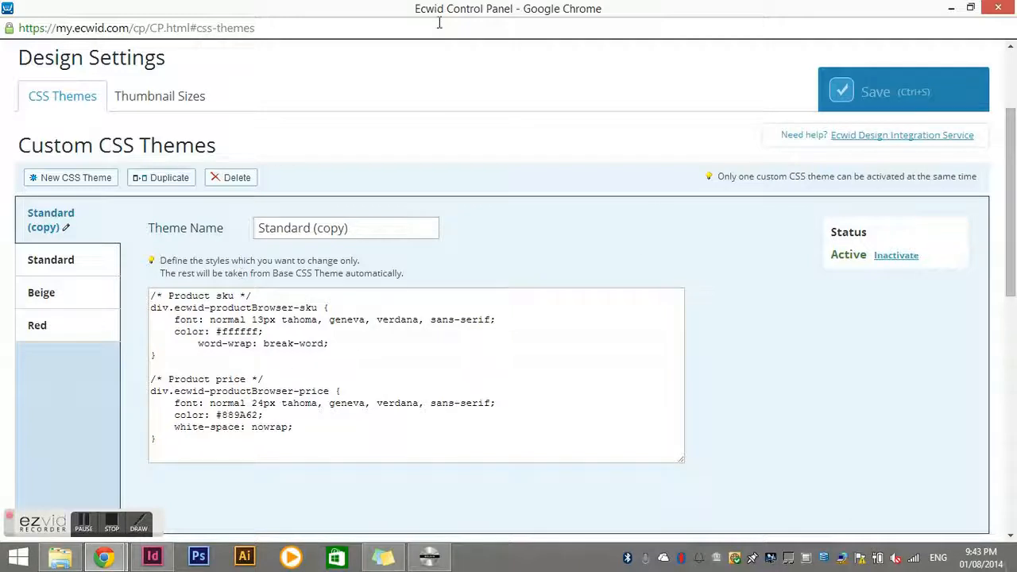
Review the customer notification settings for mail, including the sender address and the status of each notification.
scroll(488, 215, "up", 2)
left_click(385, 170)
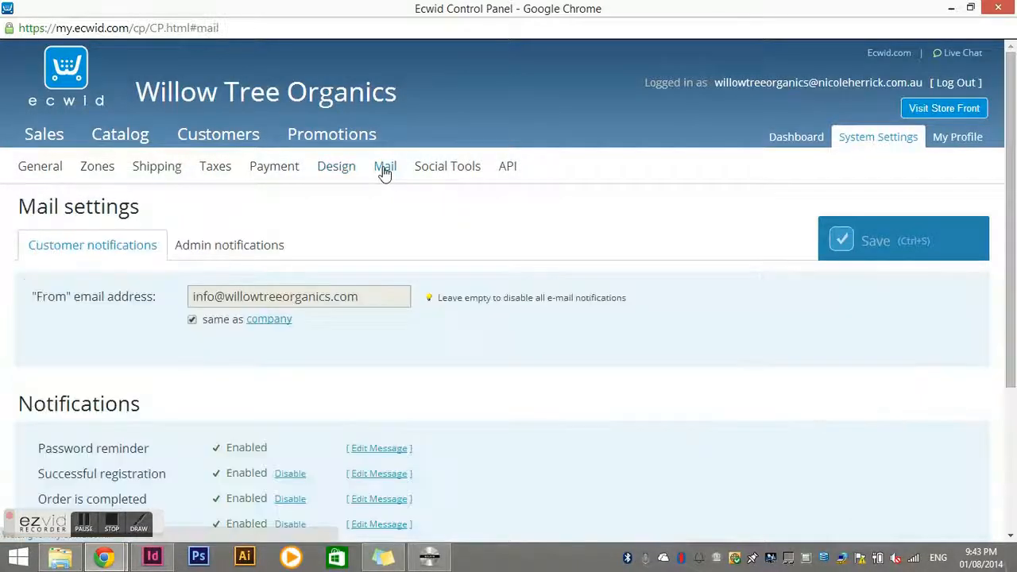
scroll(234, 207, "down", 1)
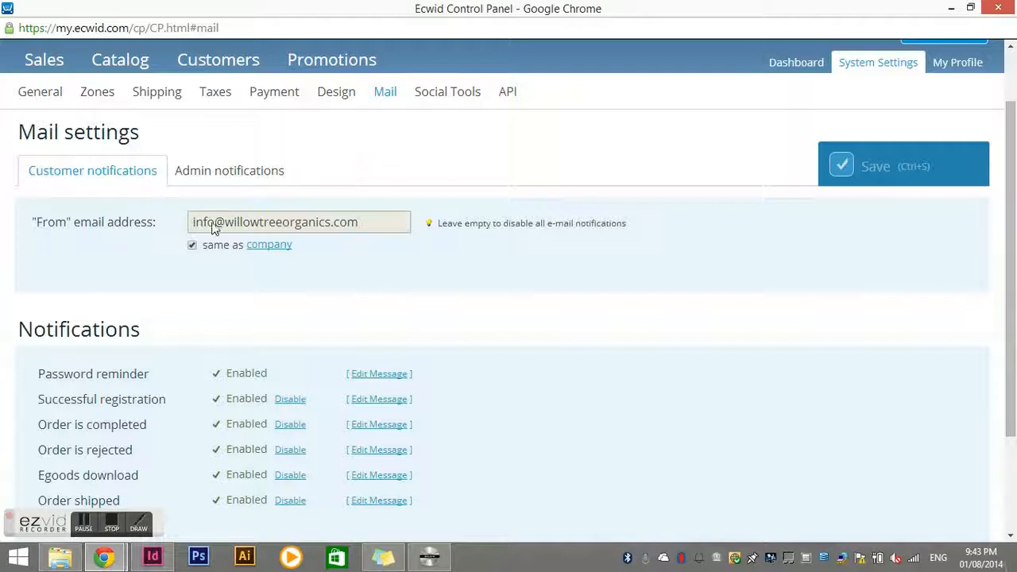
scroll(295, 274, "down", 1)
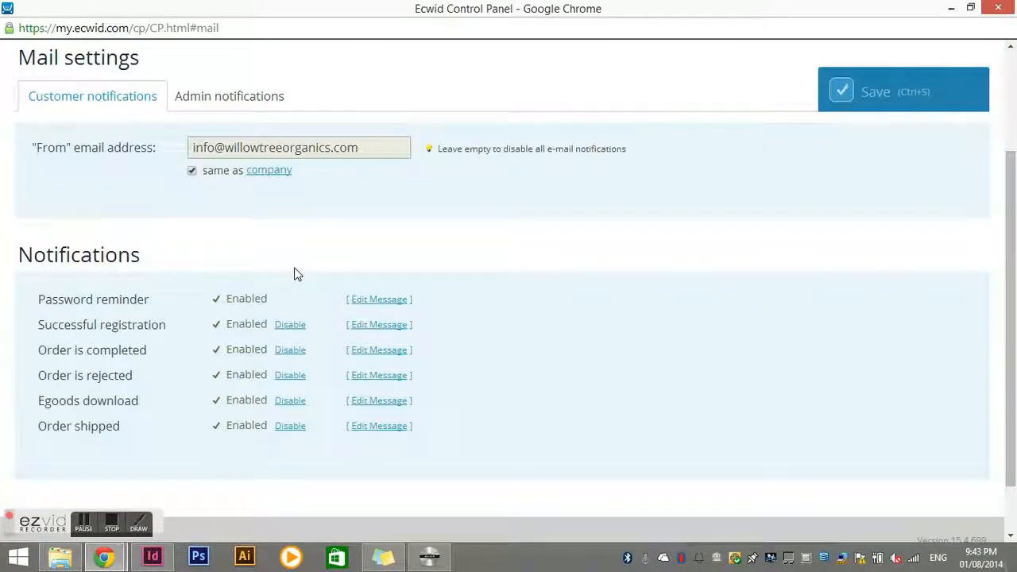
scroll(294, 275, "up", 2)
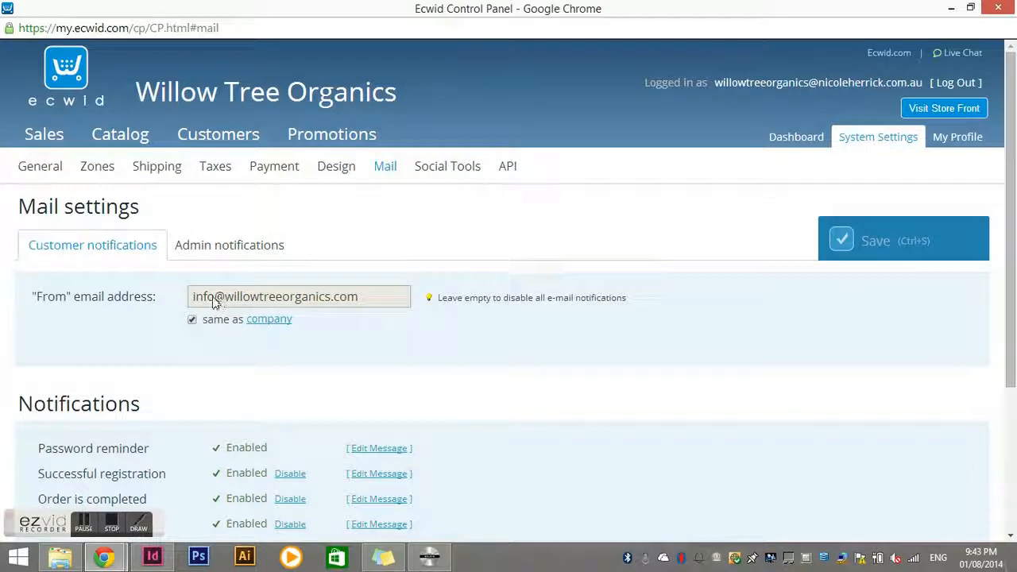
scroll(409, 336, "down", 3)
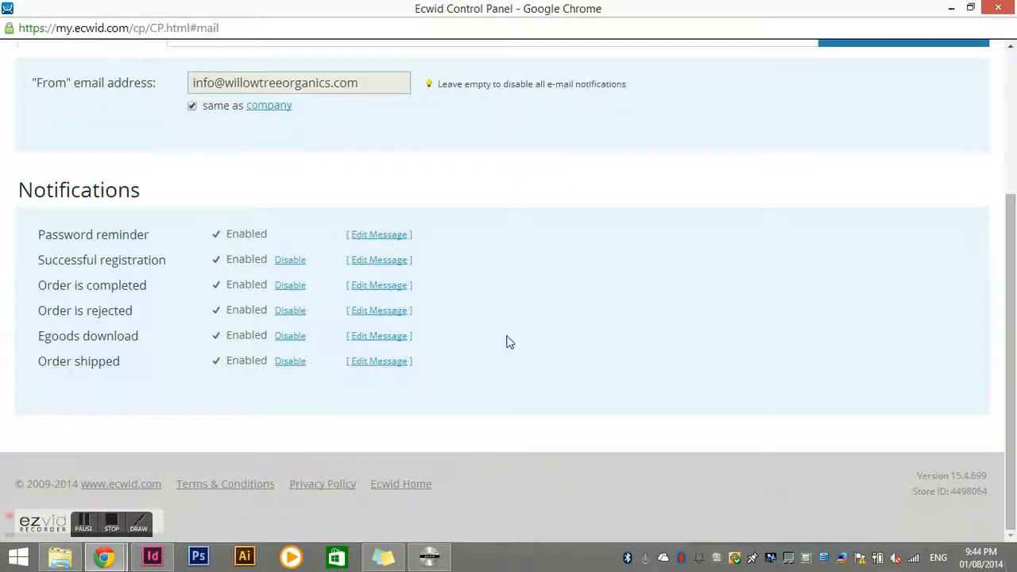
scroll(509, 341, "up", 3)
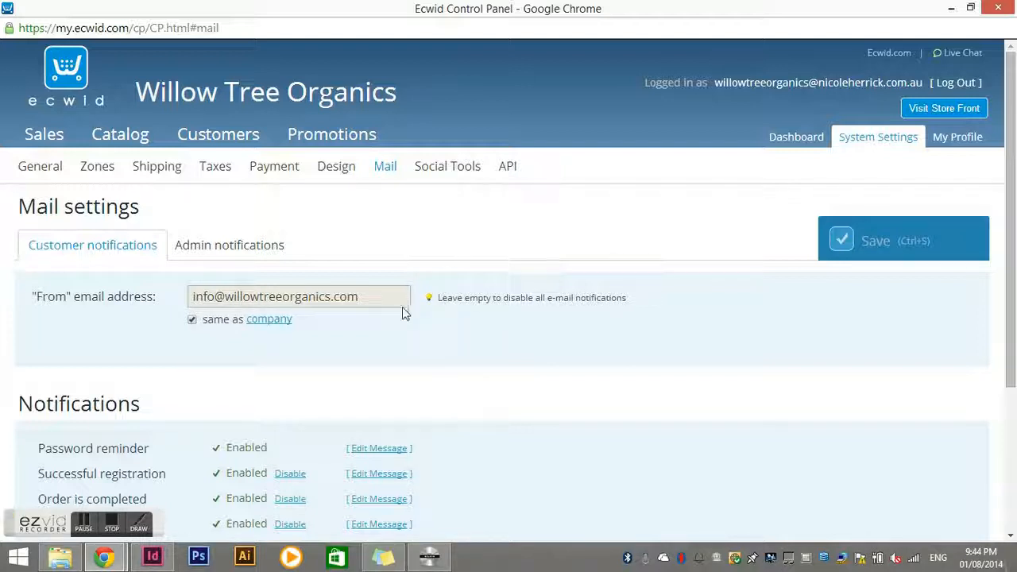
Review the admin notification settings for mail, including the recipient address and the order notifications.
left_click(224, 251)
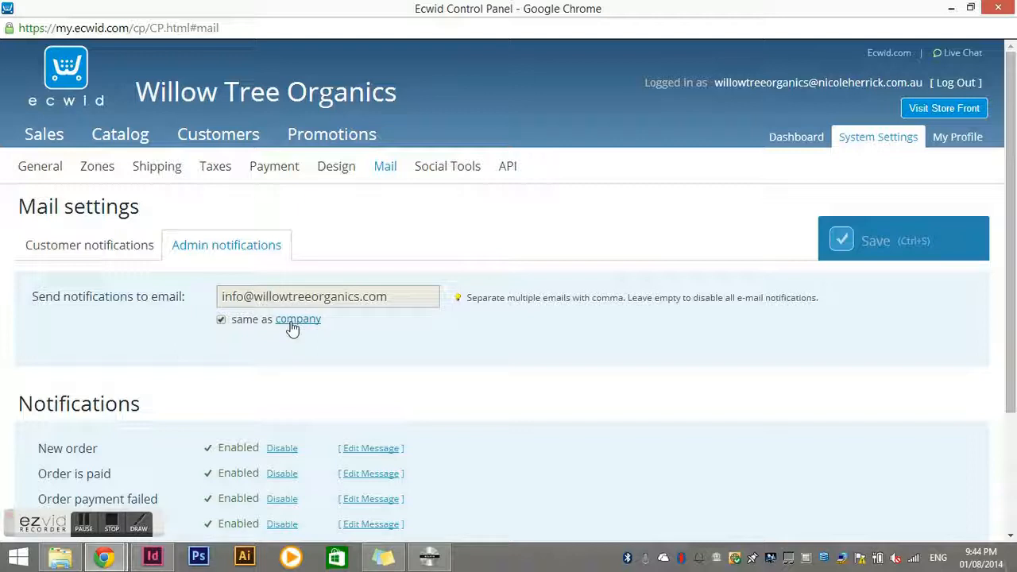
scroll(395, 329, "down", 3)
scroll(127, 238, "up", 3)
Review the social tools' Facebook Like button settings and the other share buttons with their statuses.
left_click(455, 173)
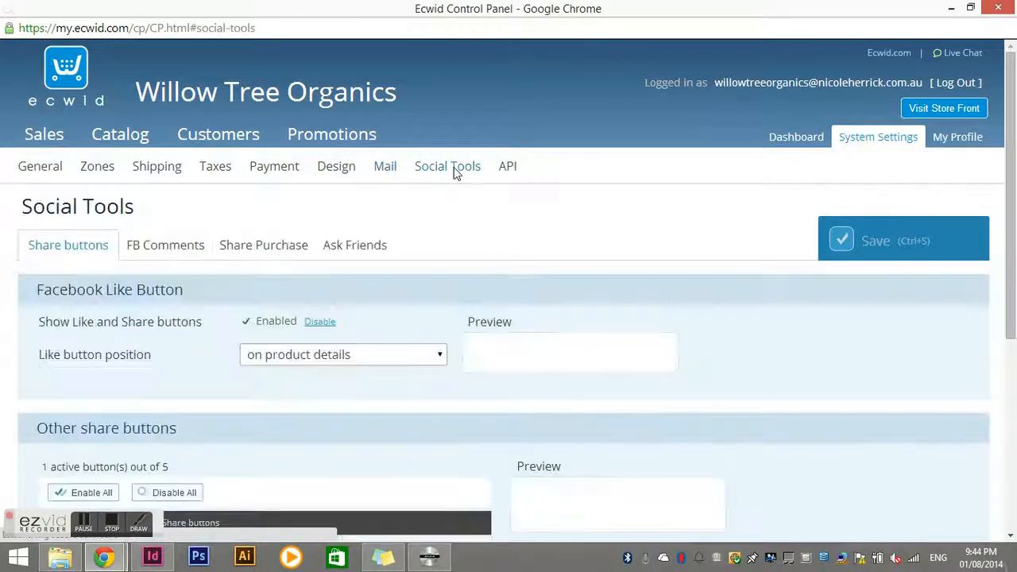
scroll(460, 188, "down", 2)
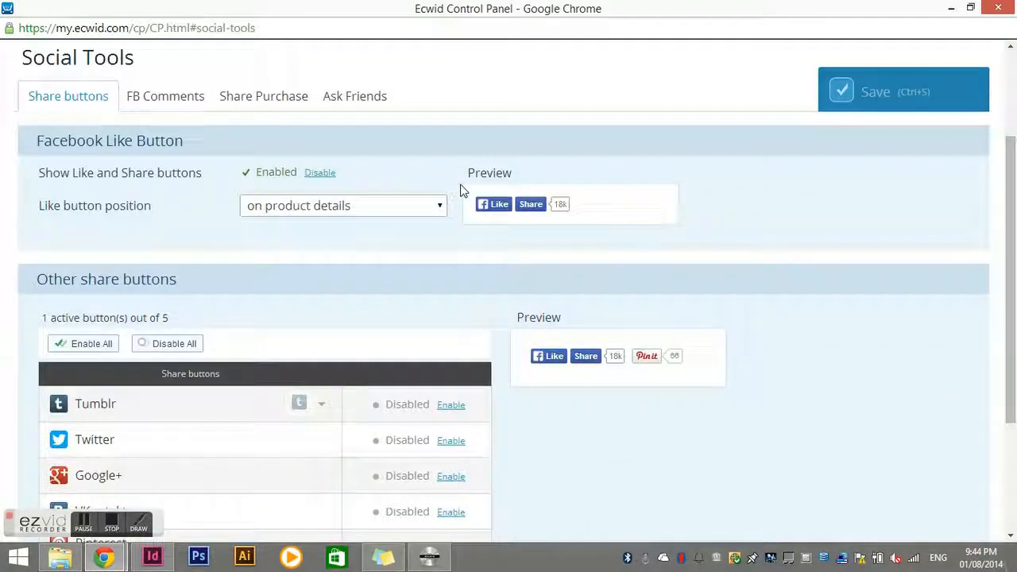
scroll(455, 195, "down", 1)
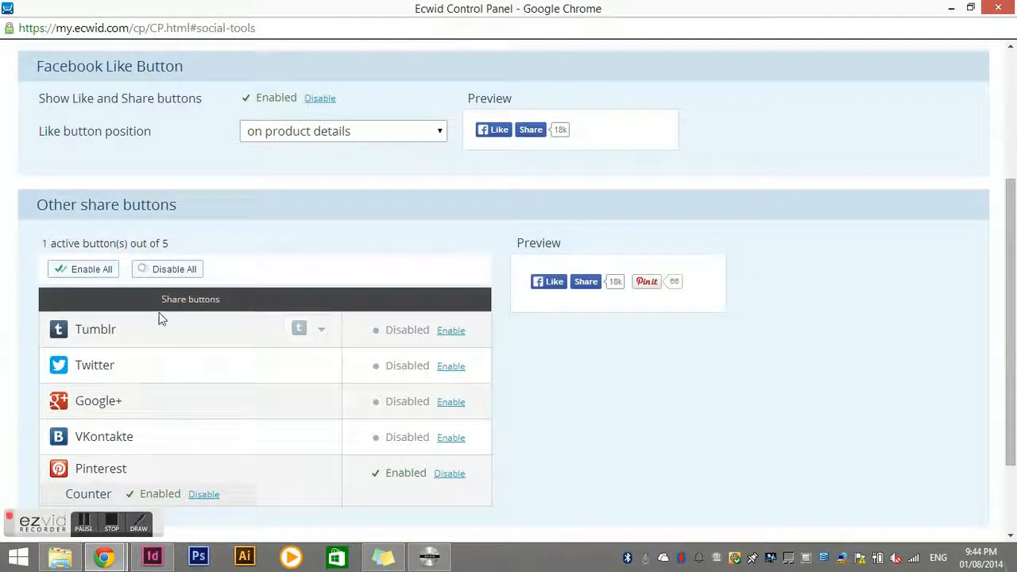
scroll(159, 321, "down", 2)
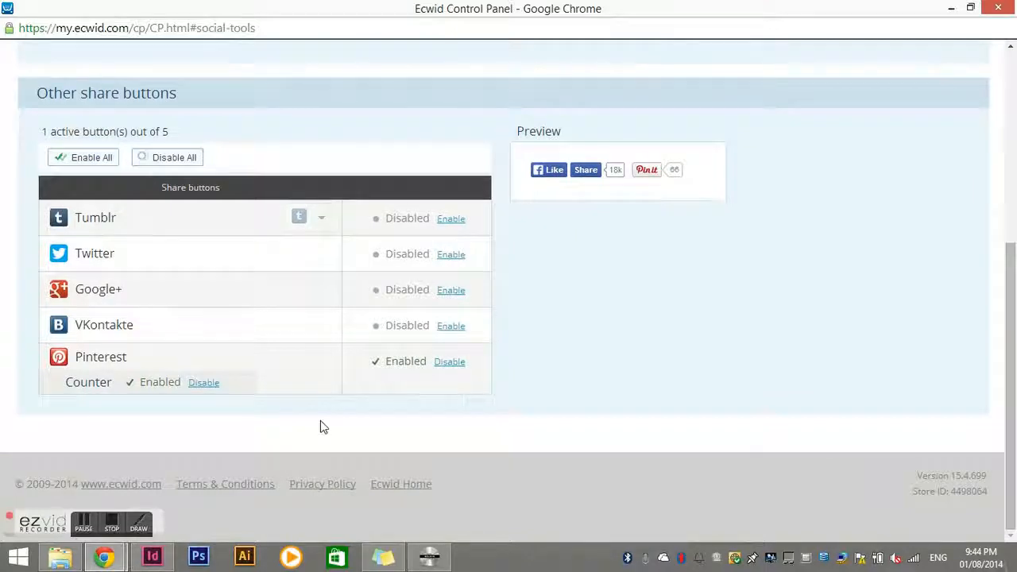
Review the API settings, including the Order, Single Sign-on, Product and JavaScript API sections and the Instant Order Notifications.
scroll(436, 361, "up", 3)
scroll(435, 361, "up", 2)
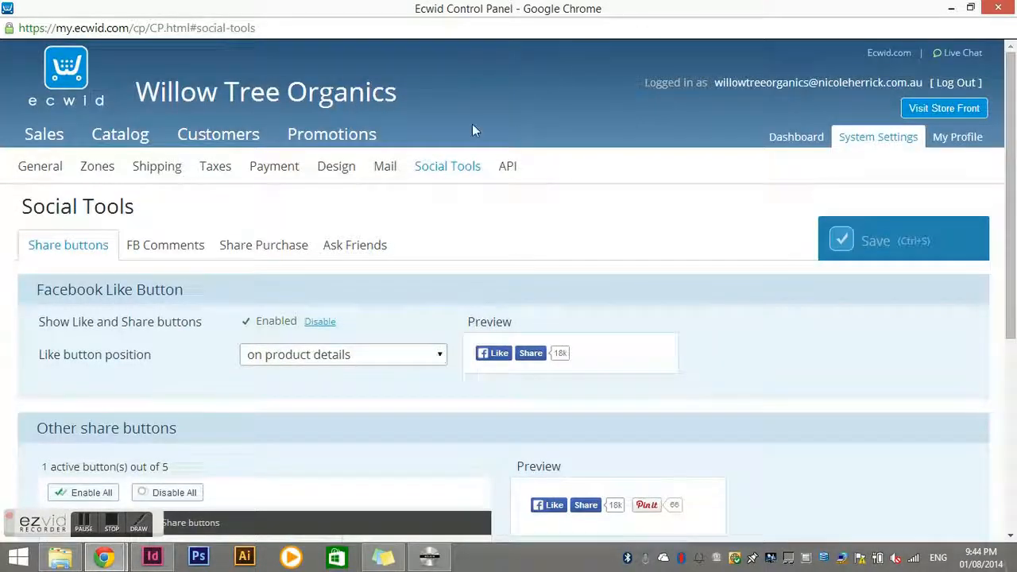
left_click(502, 167)
scroll(458, 284, "down", 1)
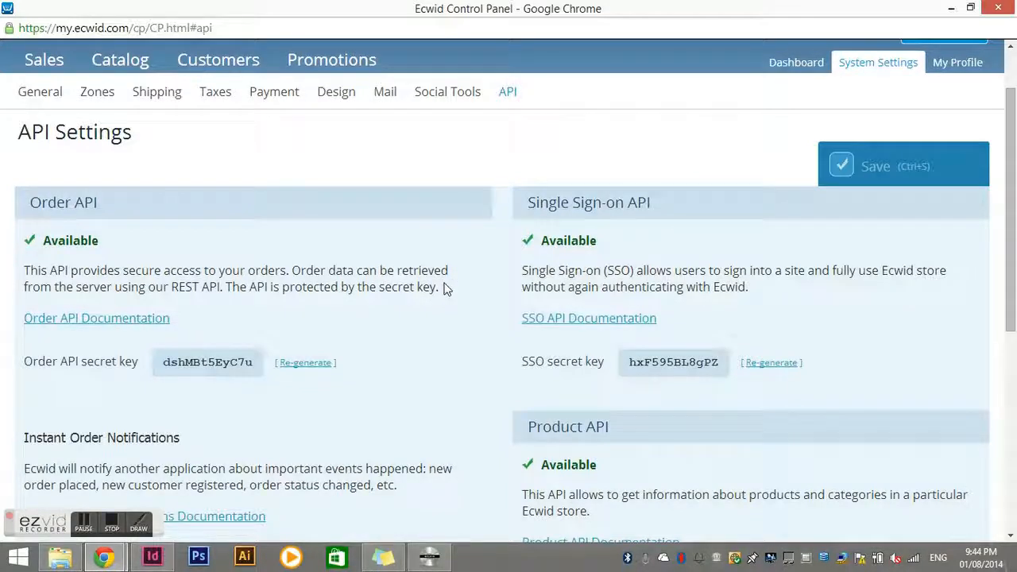
scroll(593, 304, "down", 5)
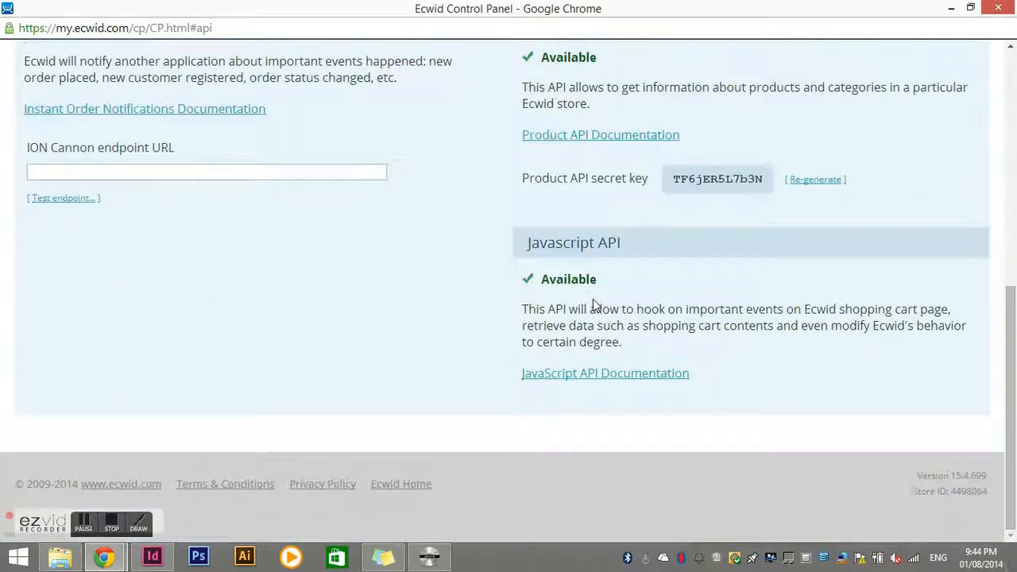
scroll(594, 306, "up", 6)
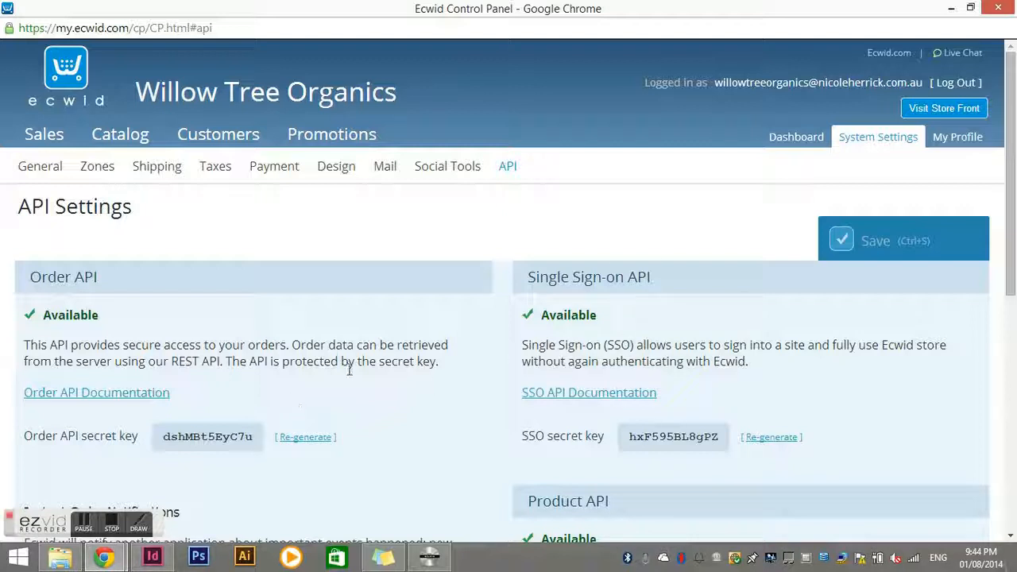
scroll(522, 369, "down", 2)
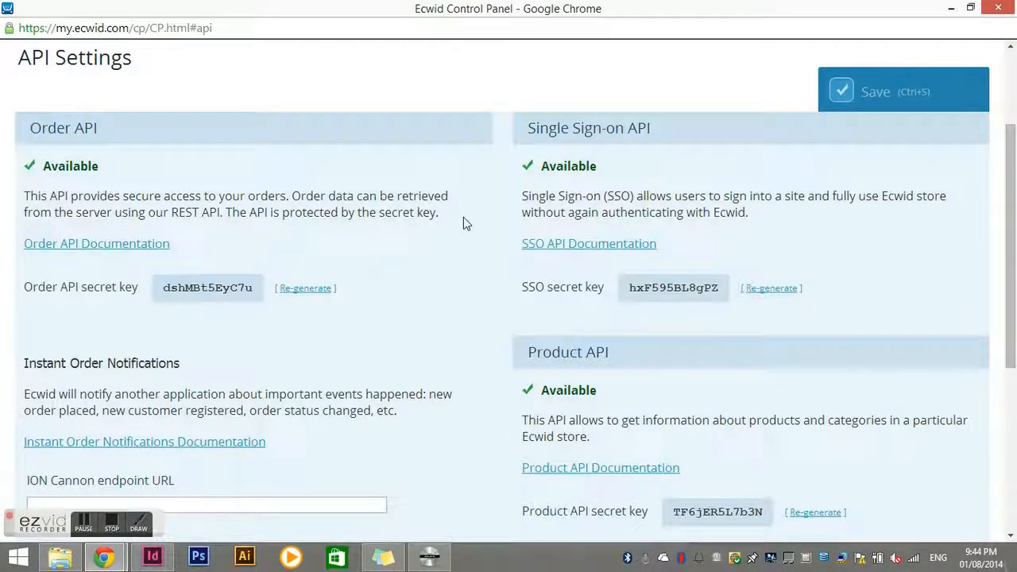
scroll(779, 323, "down", 3)
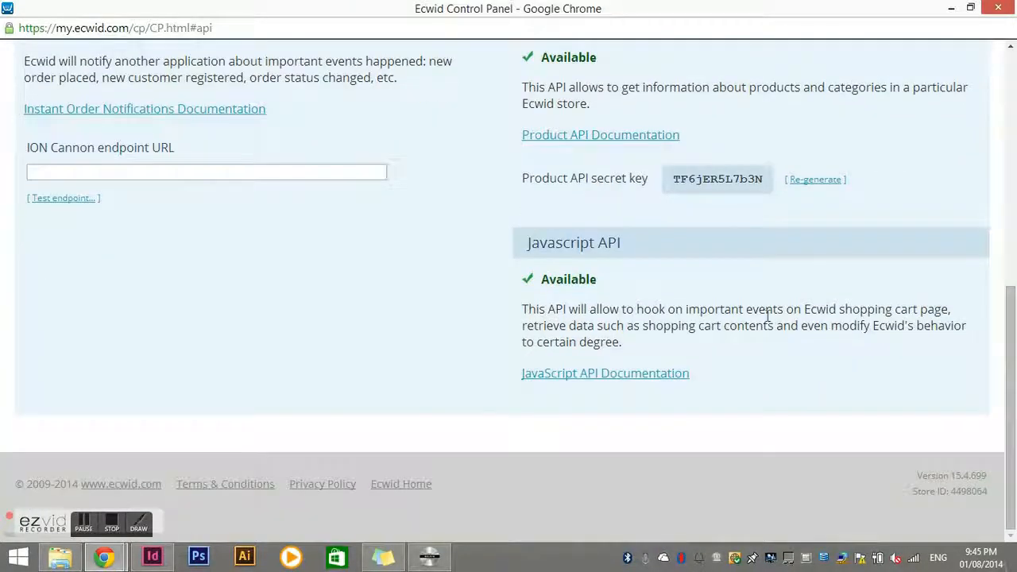
scroll(762, 318, "up", 6)
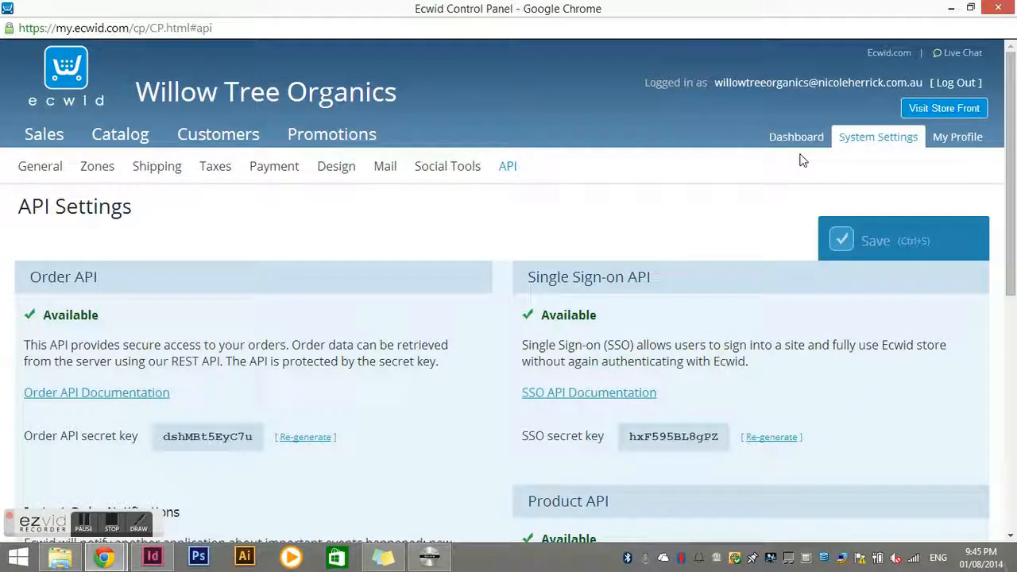
Replace the e-mail address in the account owner's profile with the store's contact e-mail on its own domain.
left_click(957, 138)
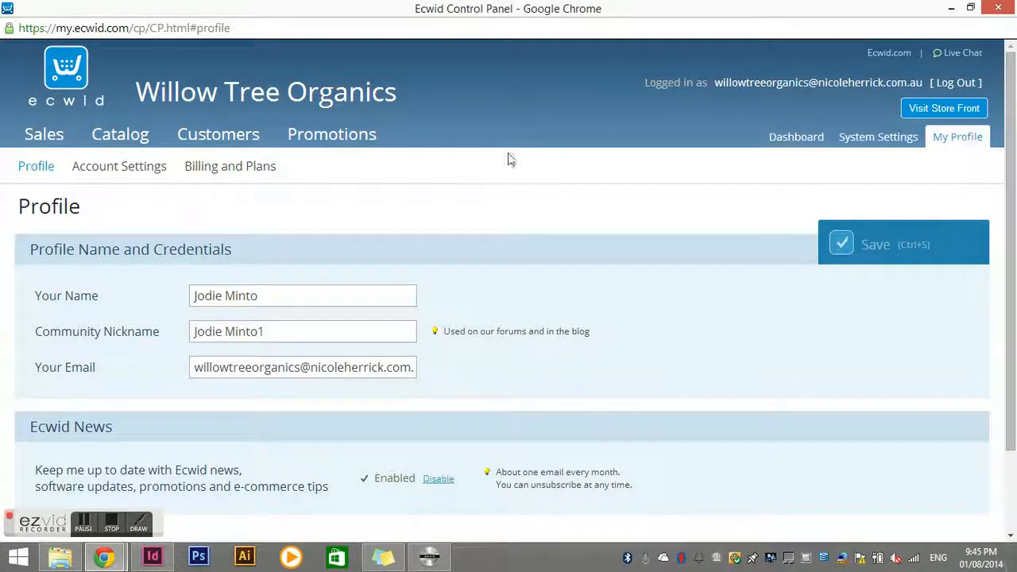
scroll(497, 171, "down", 1)
scroll(498, 176, "down", 1)
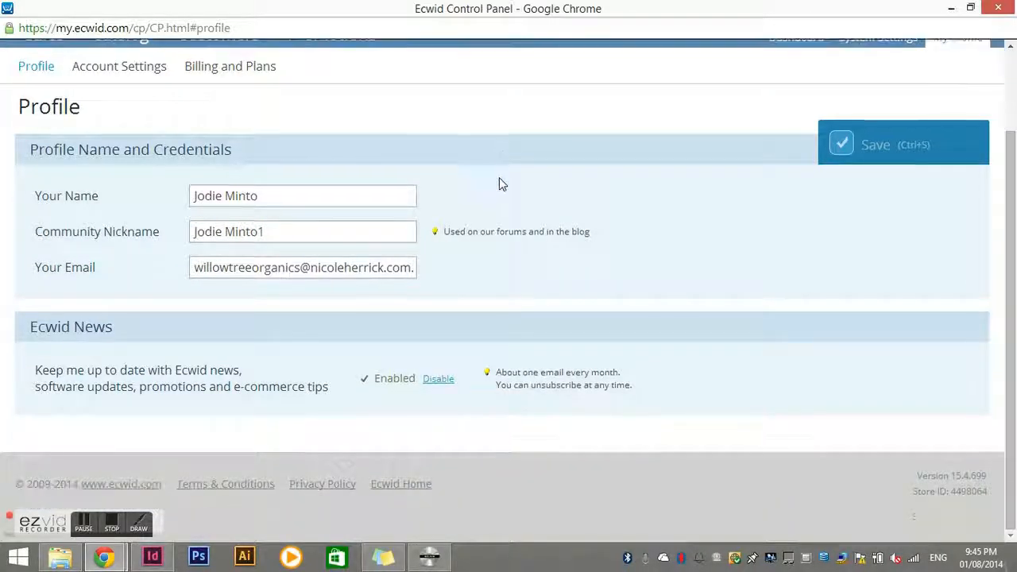
double_click(364, 268)
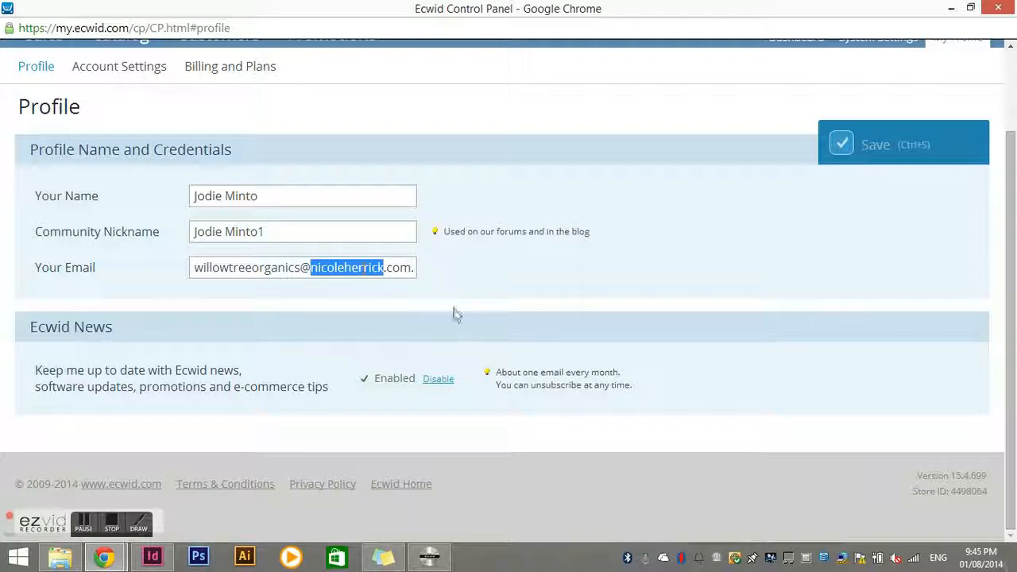
key("BackSpace")
key("BackSpace")
key("End")
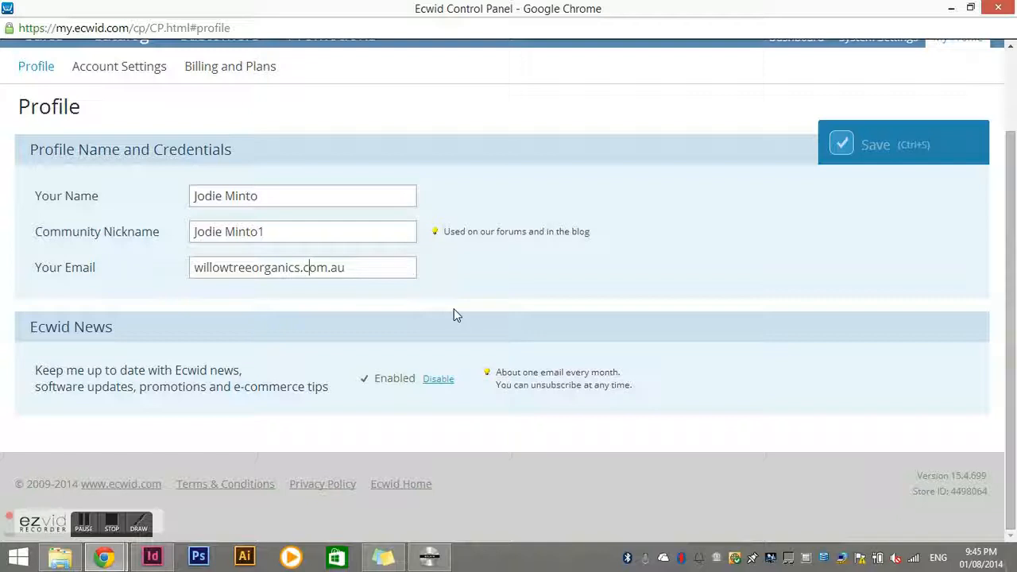
key("BackSpace")
key("BackSpace")
key("BackSpace")
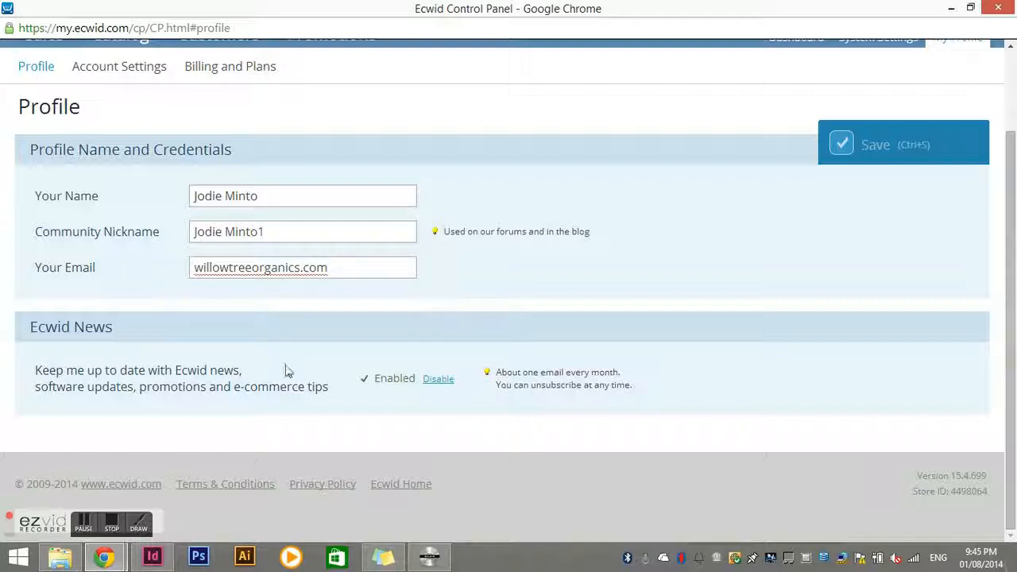
type("hello@")
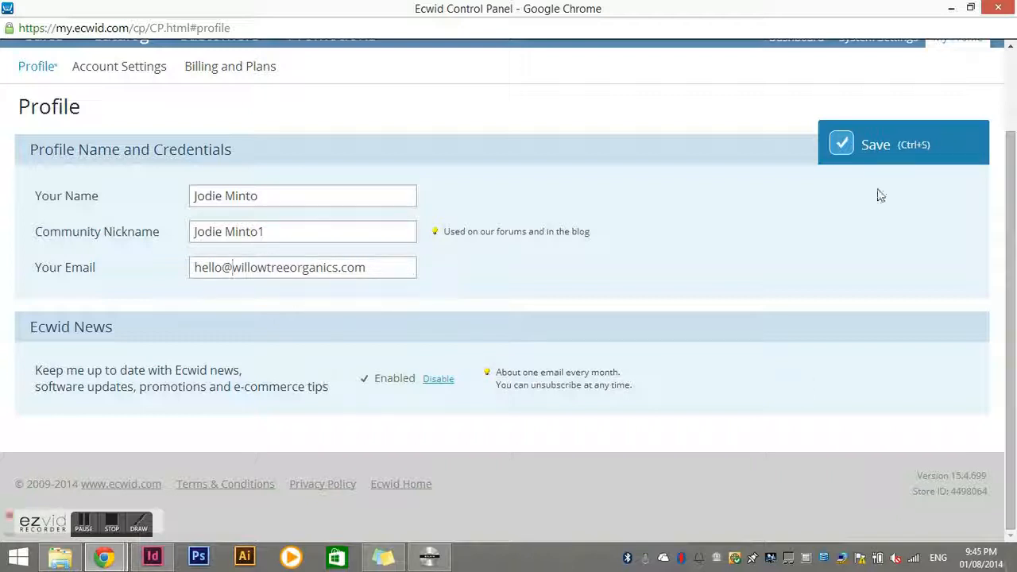
Save the profile changes and have the verification link e-mail sent again.
left_click(869, 144)
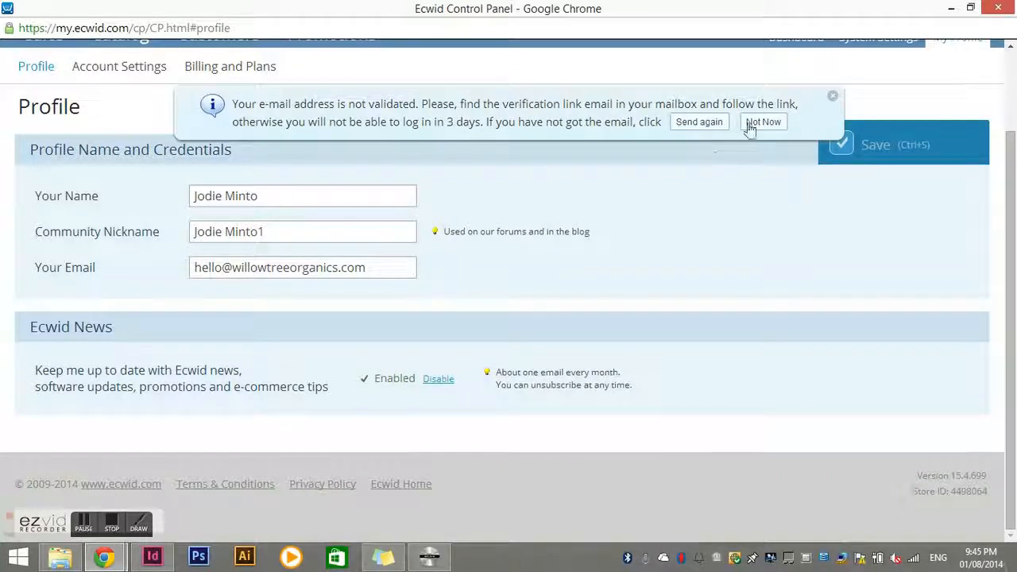
left_click(711, 123)
scroll(896, 92, "up", 1)
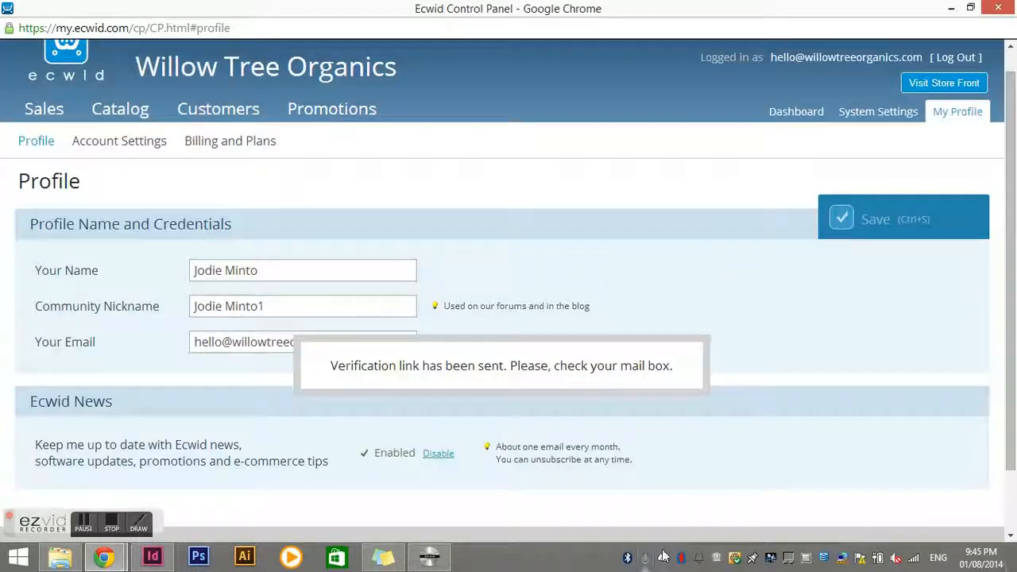